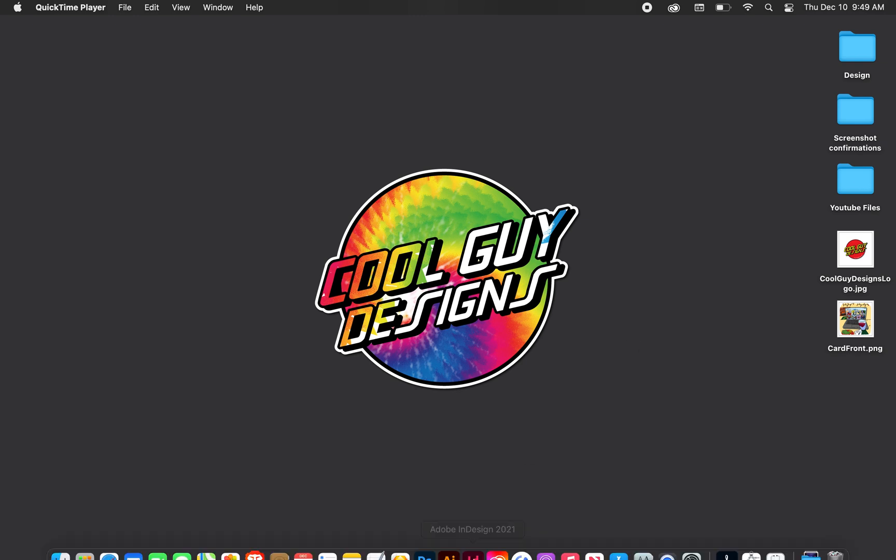
Launch InDesign and start a new document from the File menu
left_click(473, 541)
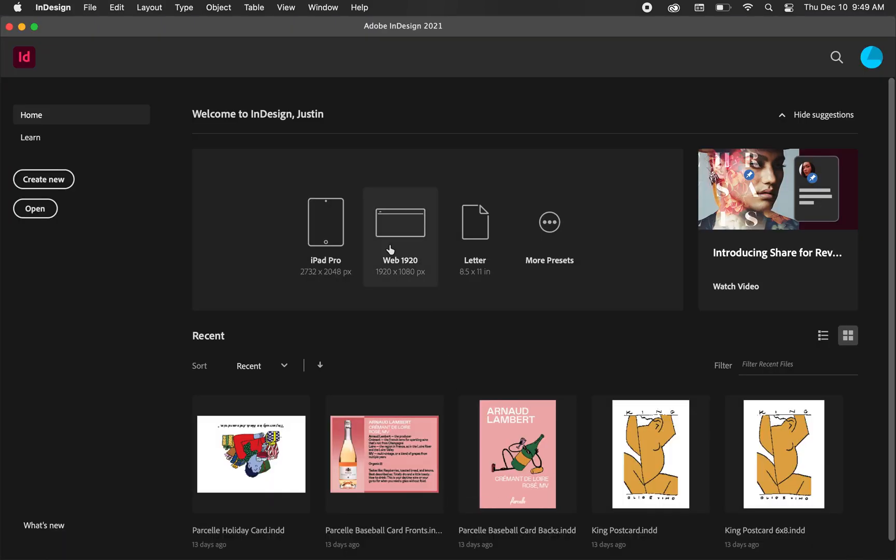
left_click(90, 7)
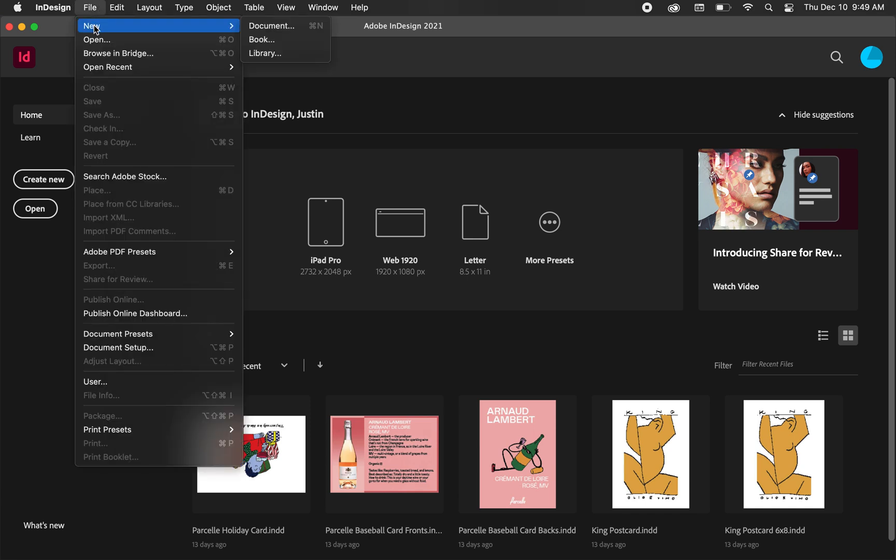
left_click(275, 28)
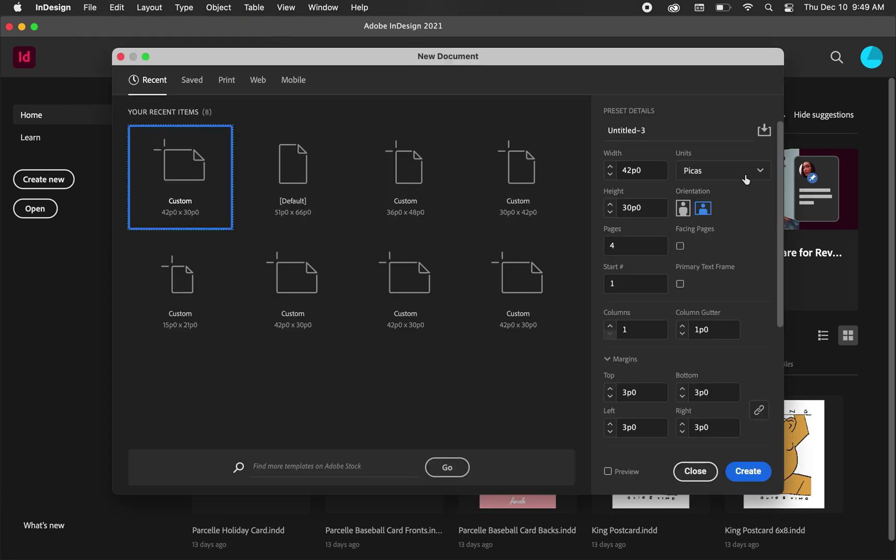
Set units to inches, 4 pages at 7 × 5 in landscape, and 0.125 in bleed on all sides
left_click(745, 175)
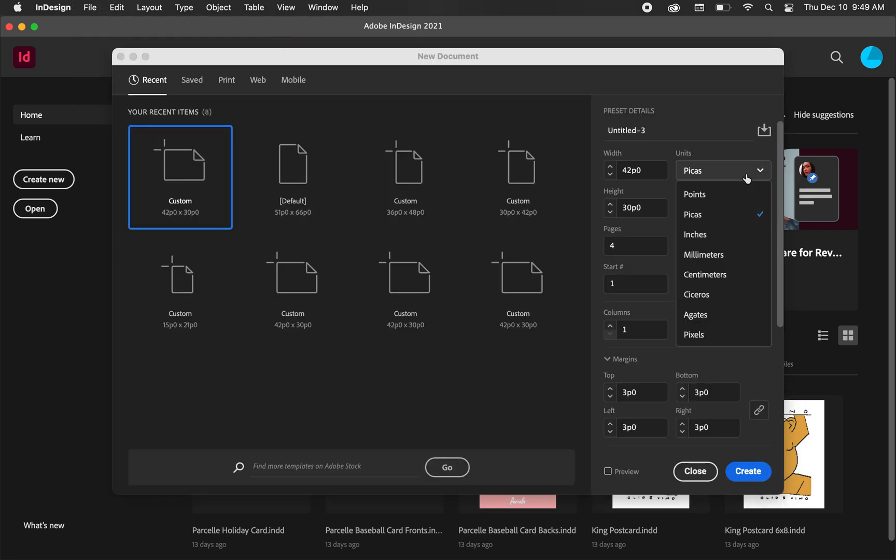
left_click(695, 236)
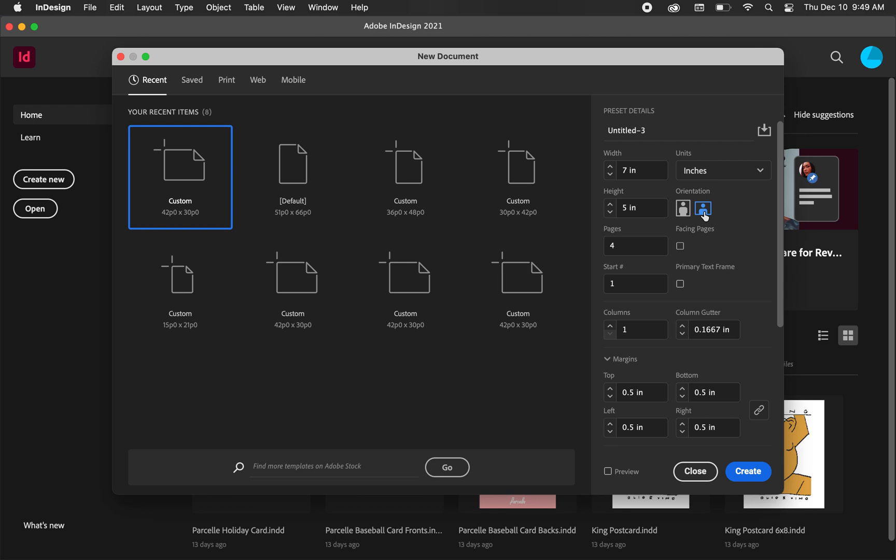
left_click(630, 245)
scroll(672, 381, "down", 5)
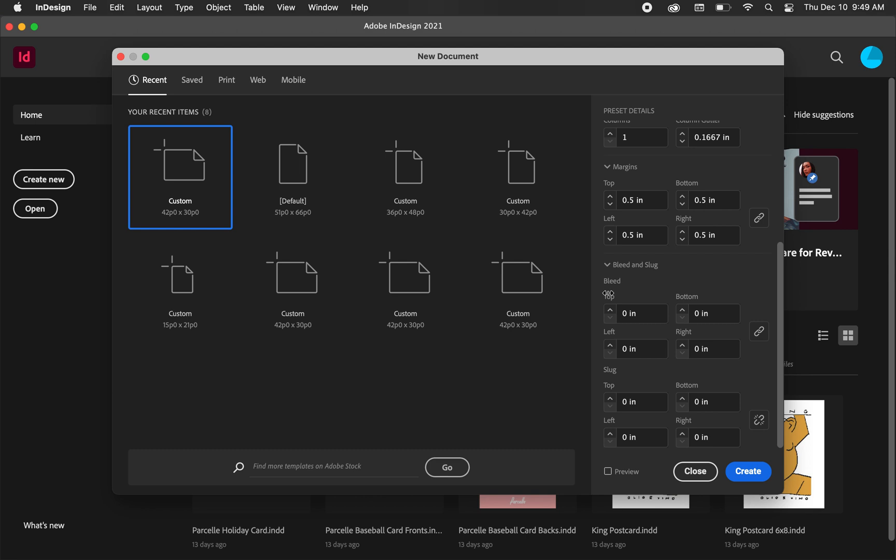
left_click(610, 313)
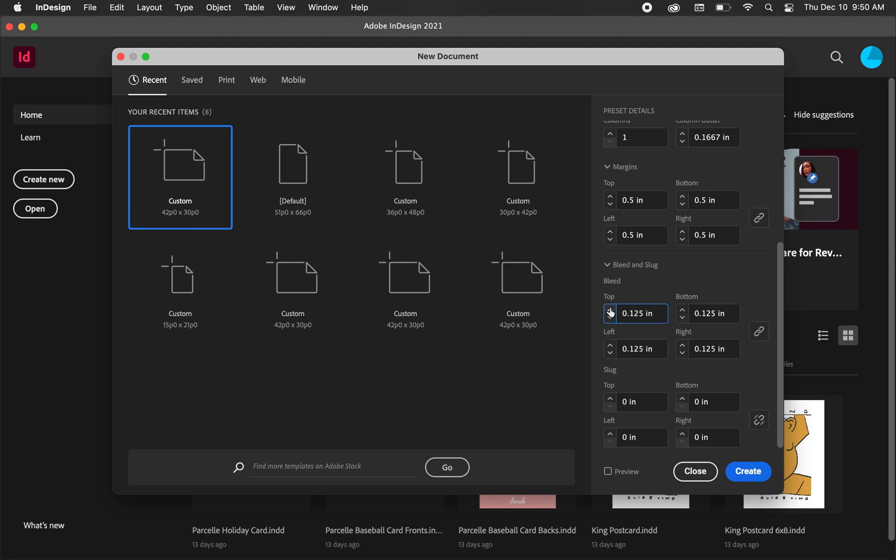
left_click(610, 310)
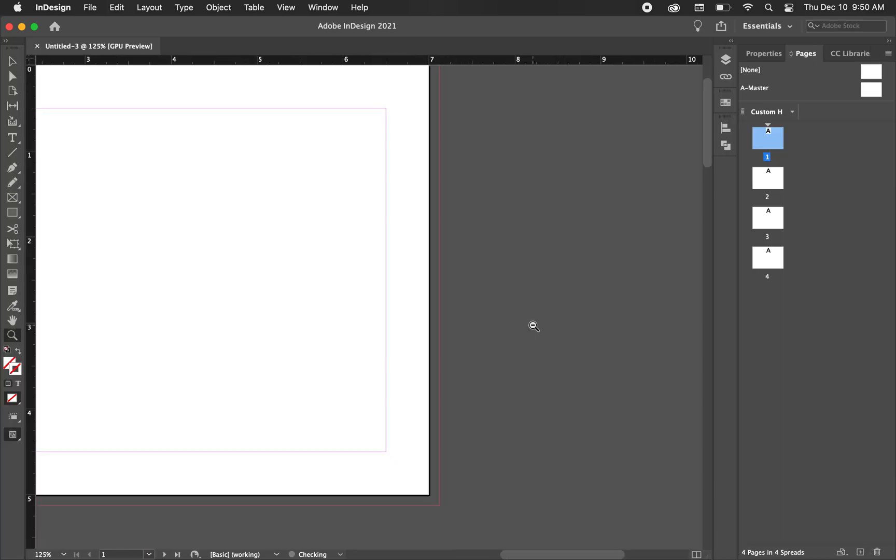
key("super+minus")
key("super+minus")
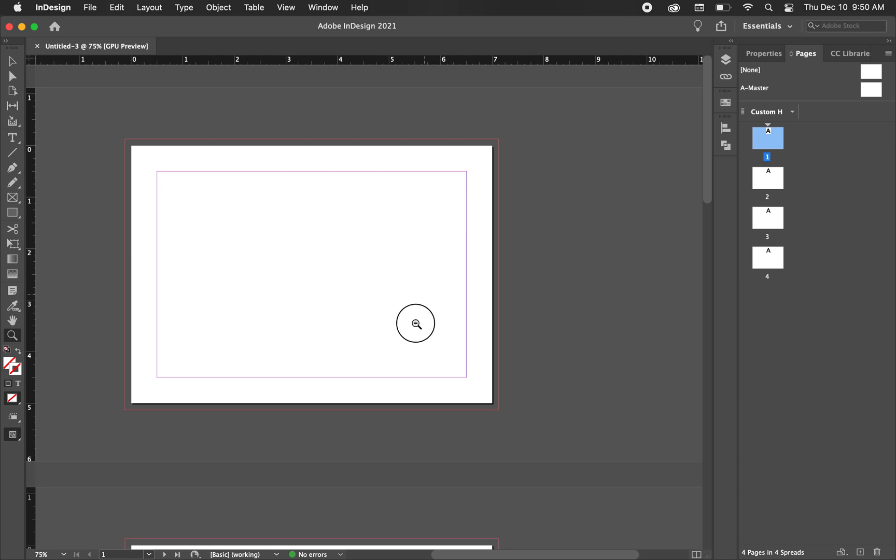
Zoom to view all four pages and show the document's Properties panel
left_click(416, 322, "alt")
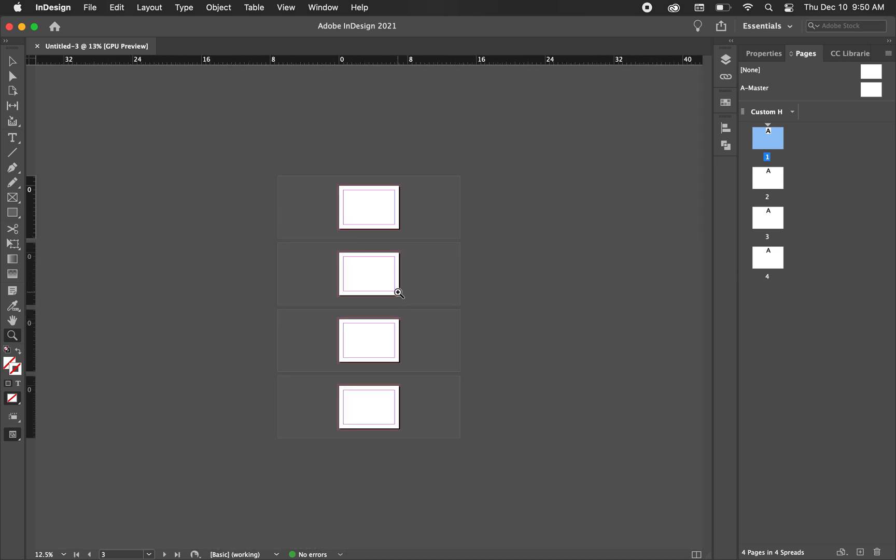
left_click(383, 293)
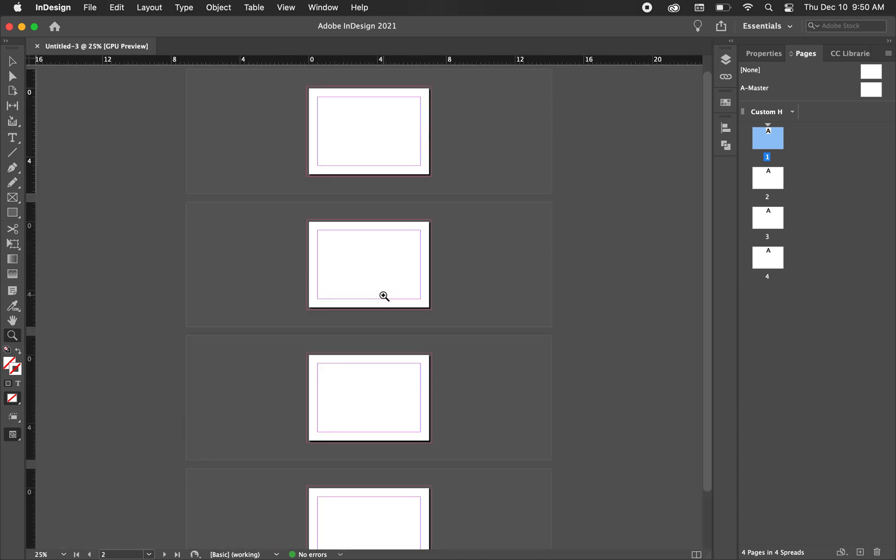
scroll(380, 130, "down", 1)
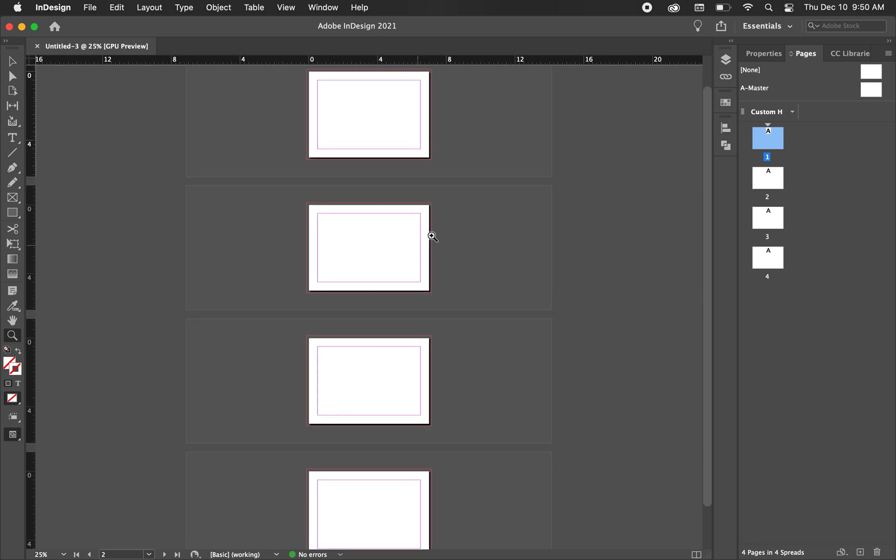
left_click(763, 54)
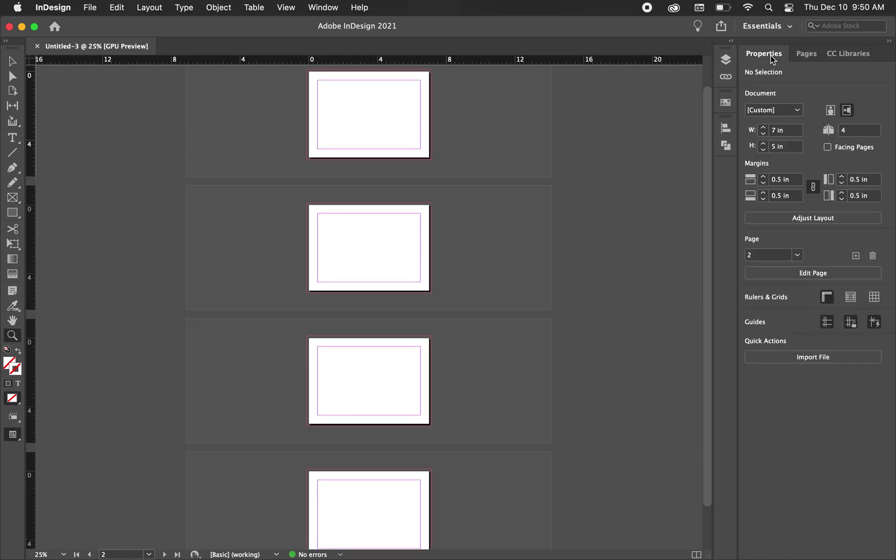
left_click(828, 148)
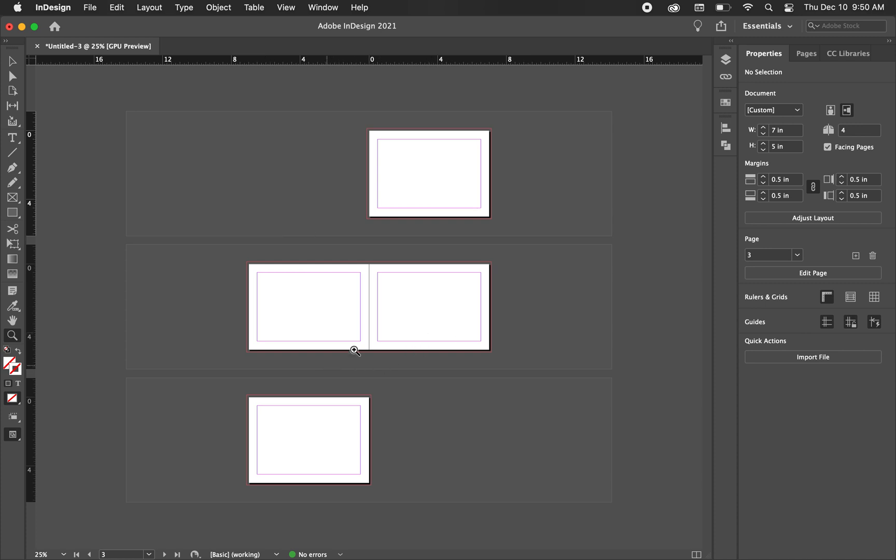
left_click(13, 91)
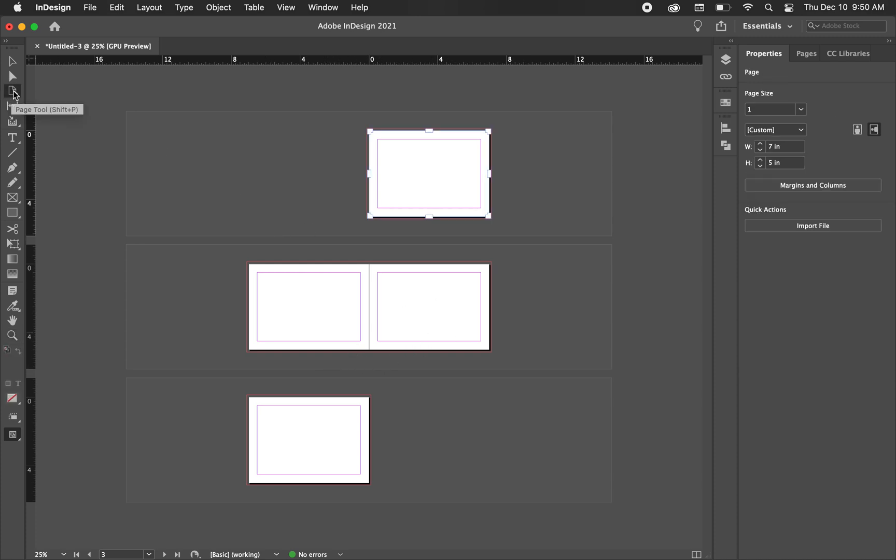
left_click_drag(446, 316, 274, 399)
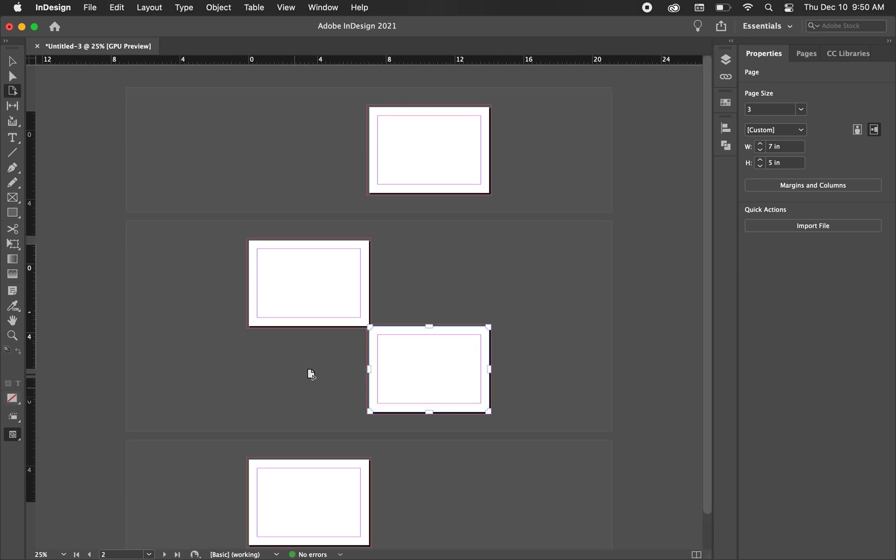
left_click_drag(429, 367, 350, 359)
key("cmd+z")
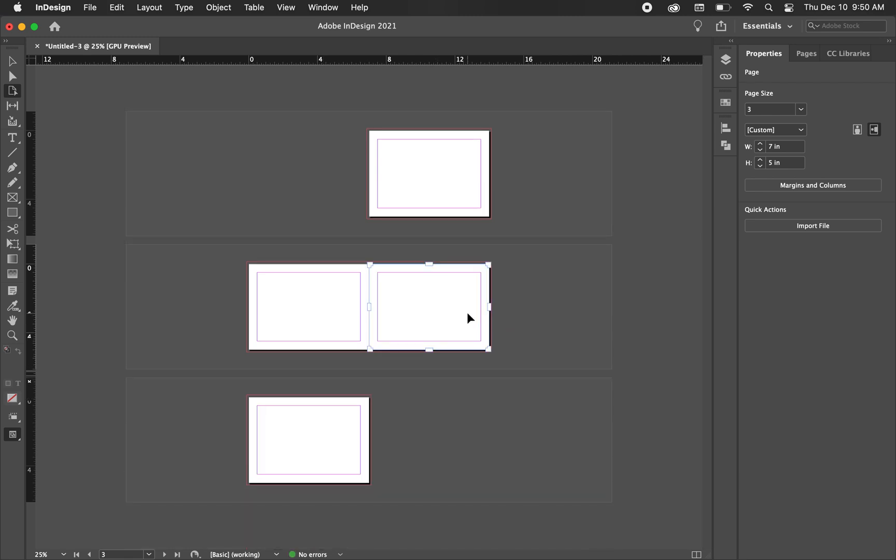
key("cmd+equal")
key("cmd+equal")
key("cmd+equal")
key("z")
left_click(469, 315, "alt")
left_click(468, 314, "alt")
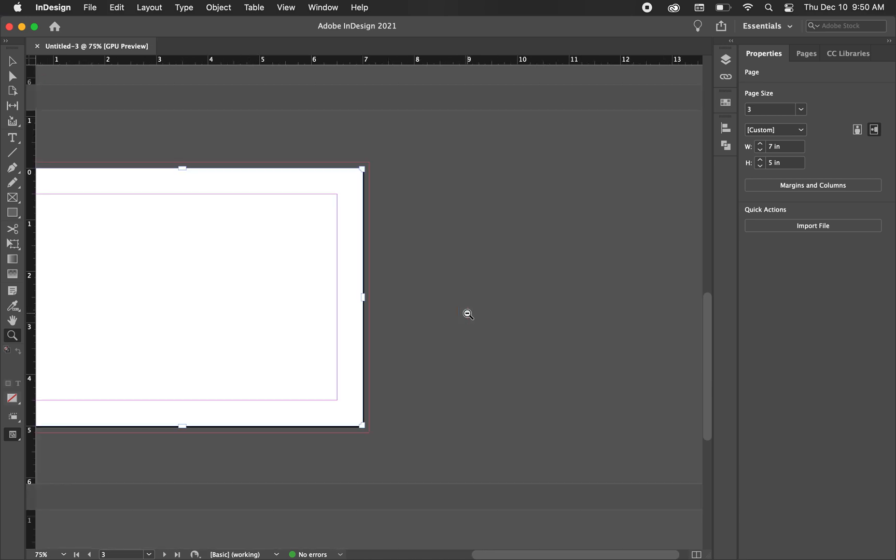
Frame the page stack in view and select page 2 in the Pages panel
left_click(314, 323, "alt")
left_click(312, 323, "alt")
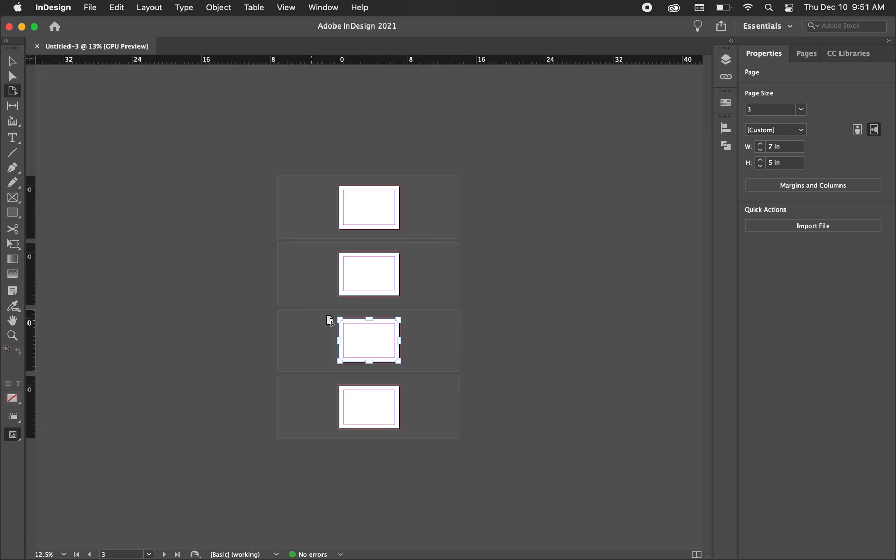
key("shift+p")
key("cmd+equal")
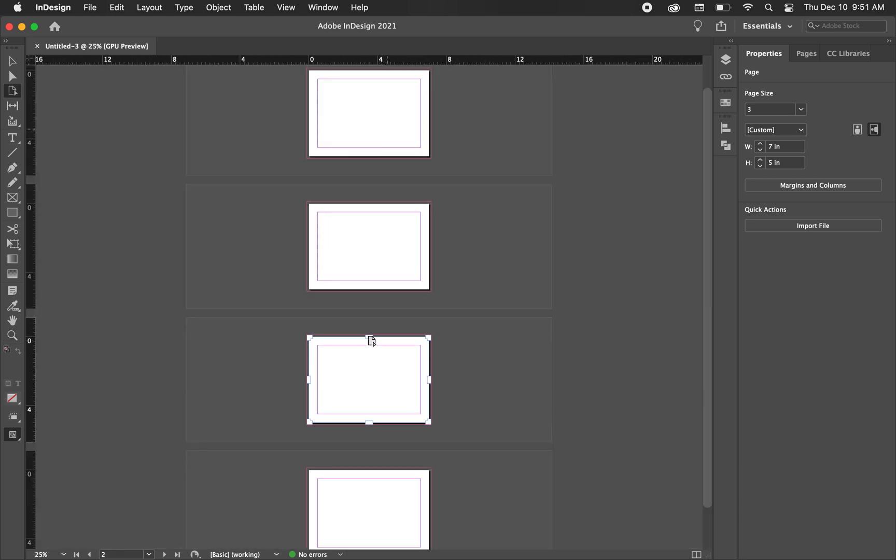
left_click(803, 55)
left_click(769, 184)
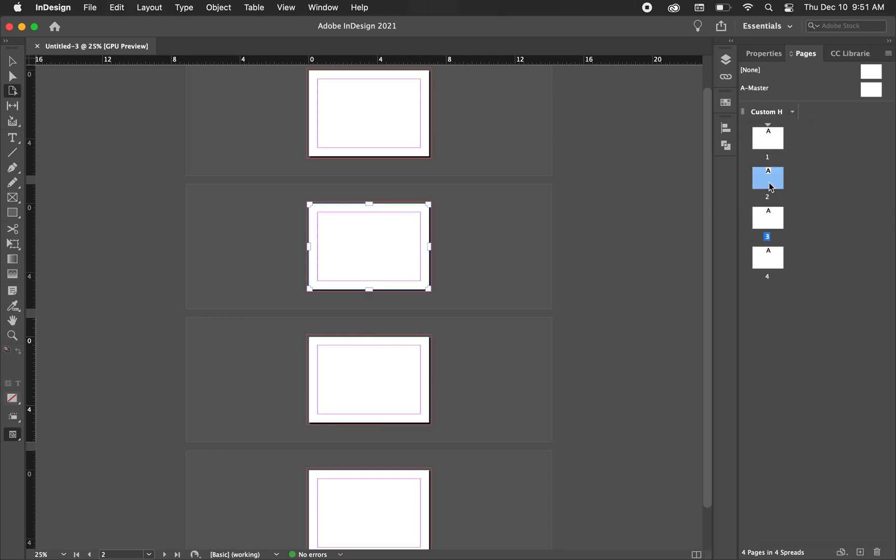
Turn off Allow Document Pages to Shuffle, verify it, and select page 3
right_click(773, 185)
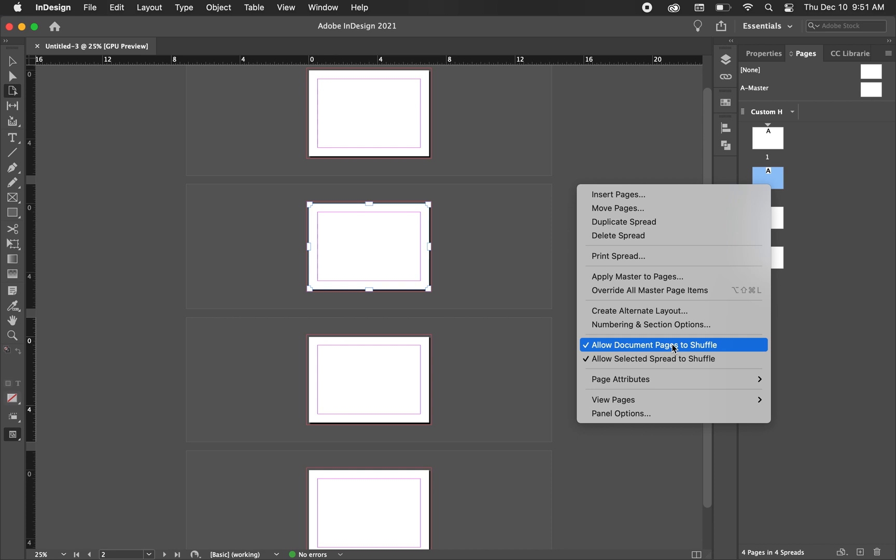
left_click(656, 346)
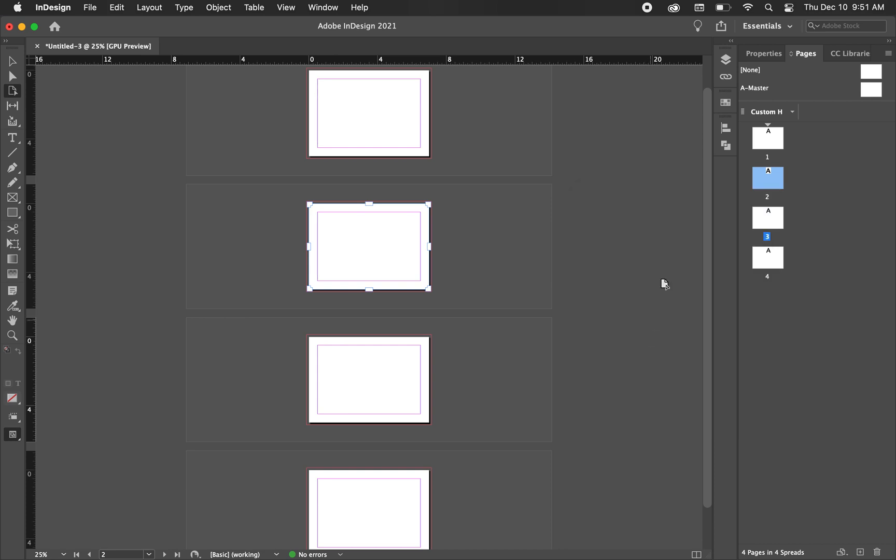
right_click(770, 184)
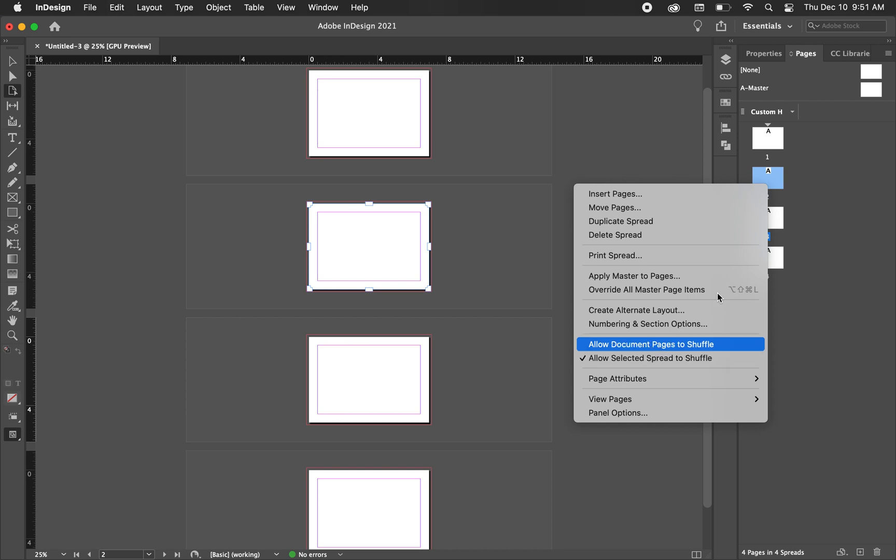
left_click(843, 217)
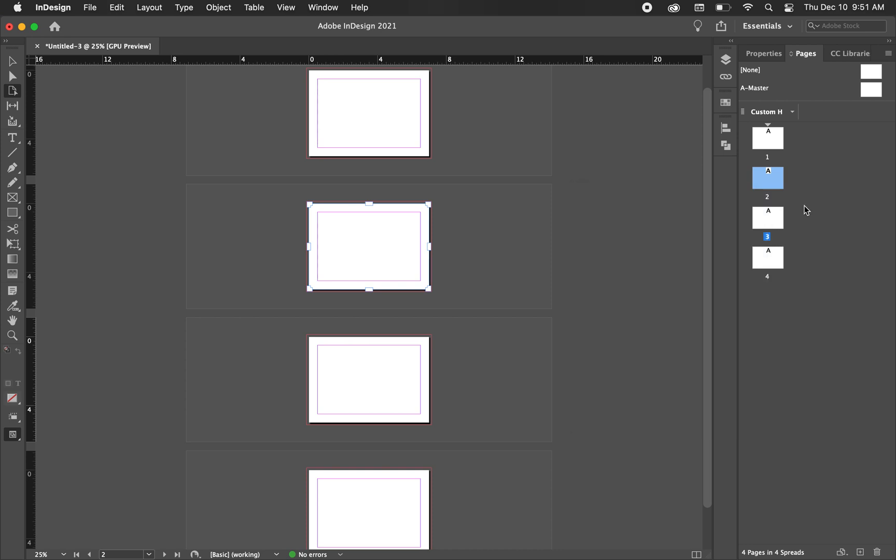
left_click(765, 223)
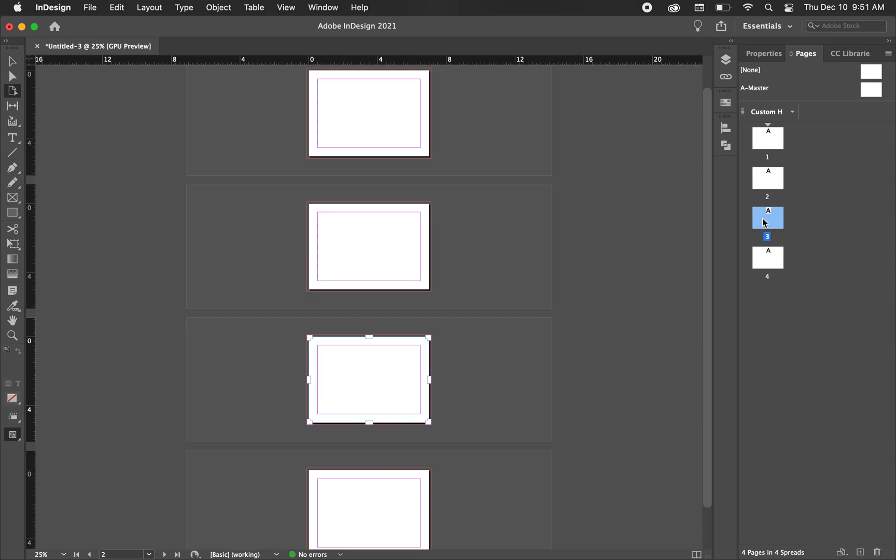
Move page 3 into page 2's spread and stack it directly below page 2 as the fold
mouse_move(763, 222)
left_mouse_down()
mouse_move(787, 188)
mouse_move(784, 196)
left_mouse_up()
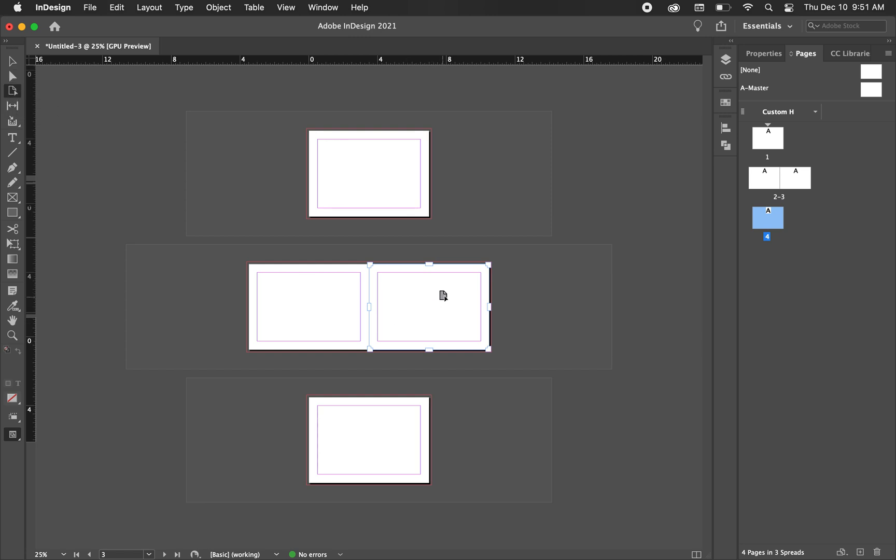
left_click_drag(445, 295, 323, 383)
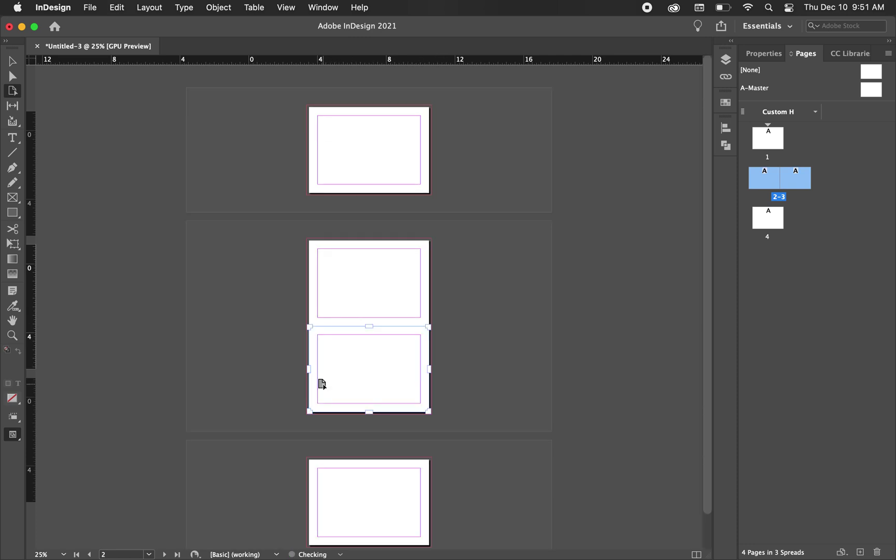
left_click(473, 334)
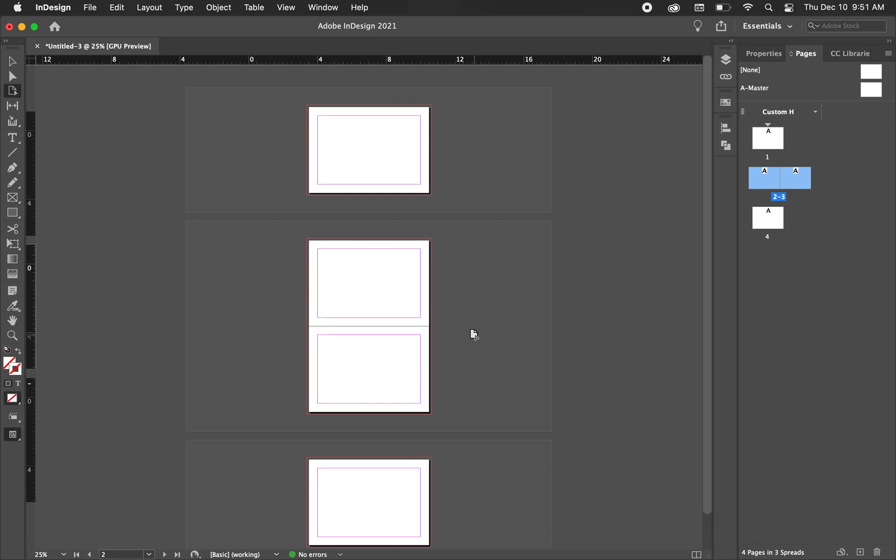
Zoom in on the fold line to check the stacked spread, then zoom back out
key("z")
left_click(412, 334)
left_click(411, 312)
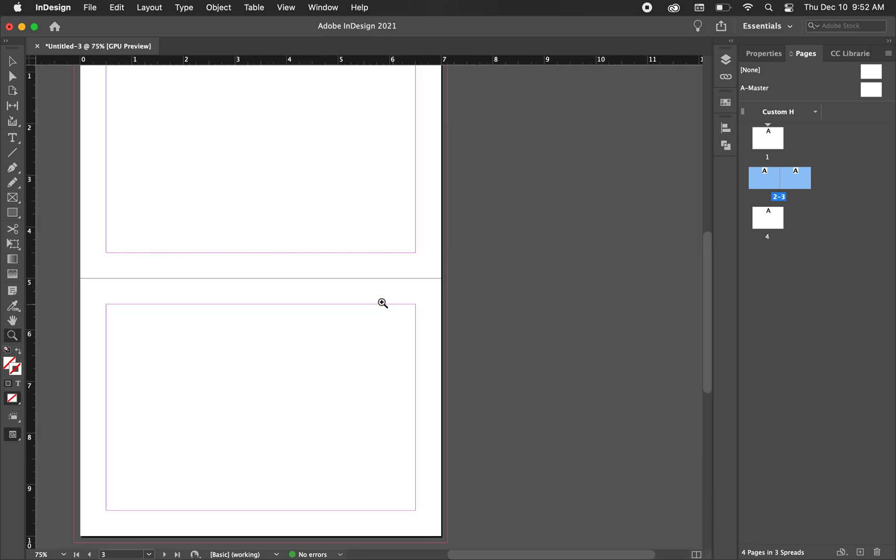
left_click(383, 303)
key("shift+p")
left_click(380, 301)
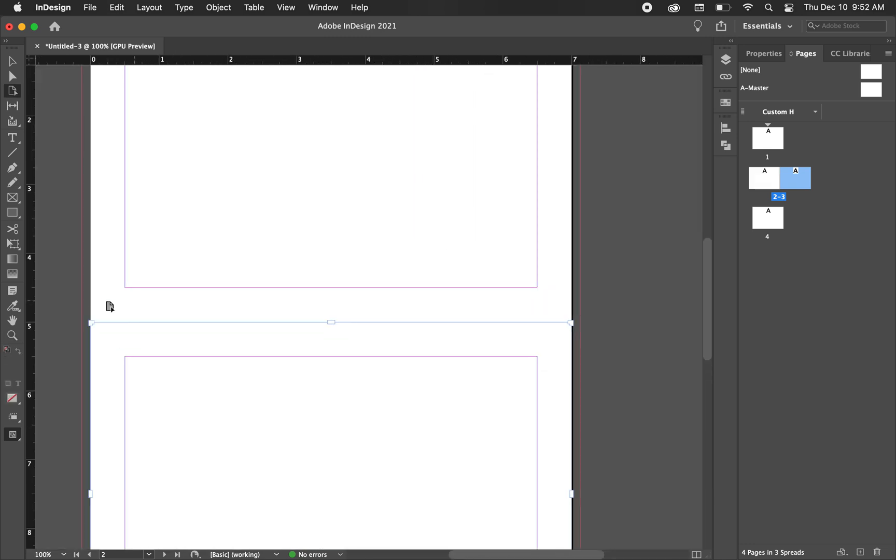
key("v")
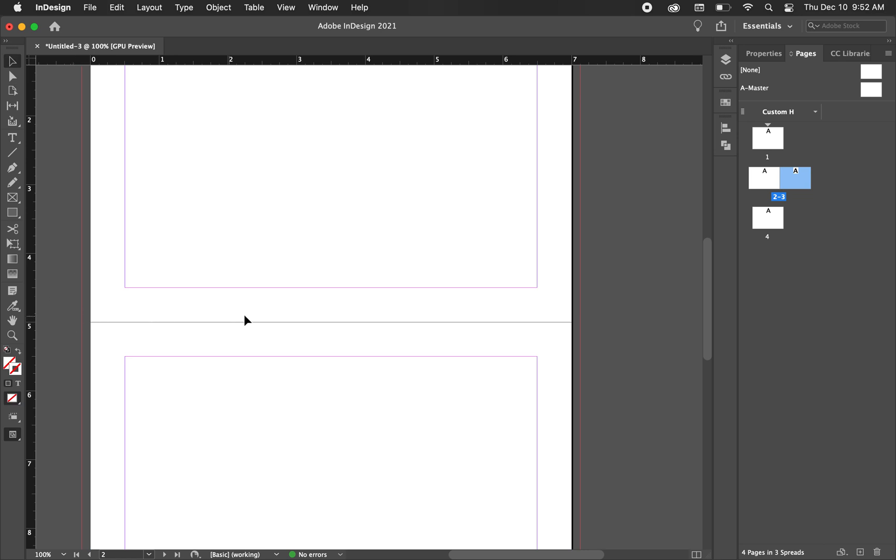
key("z")
left_click(507, 311, "alt")
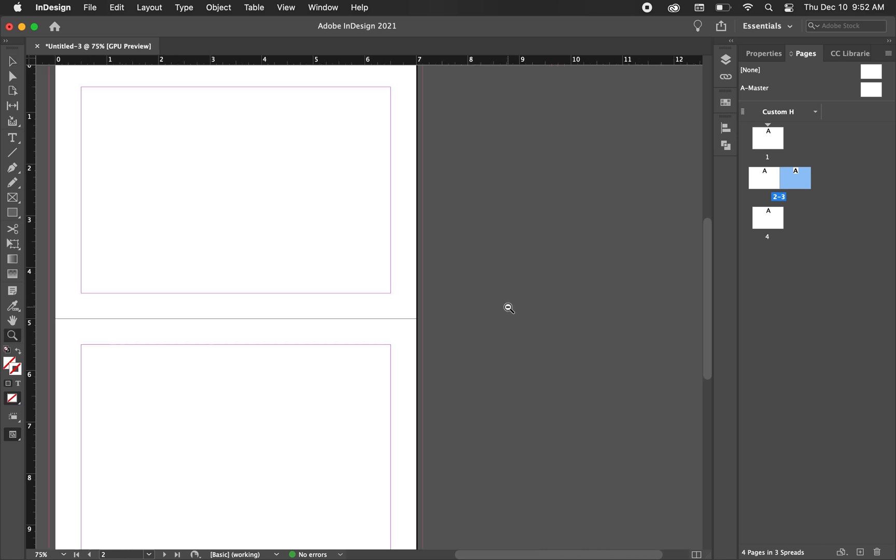
left_click(414, 303, "alt")
key("v")
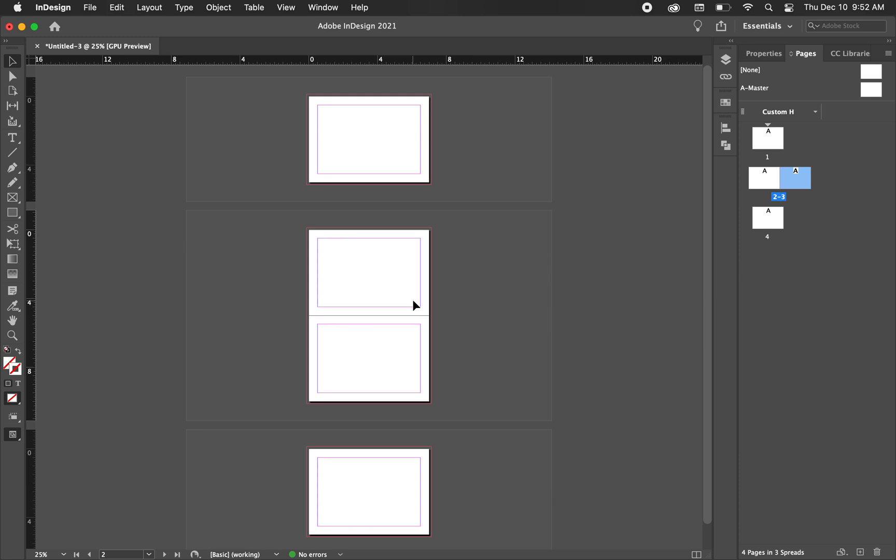
left_click(90, 7)
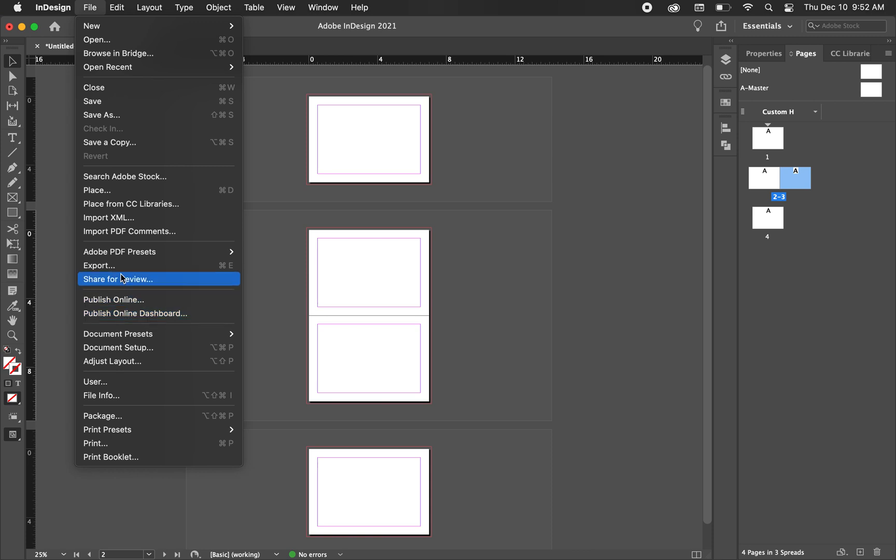
Place CardFront.png from File > Place onto page 1
left_click(121, 192)
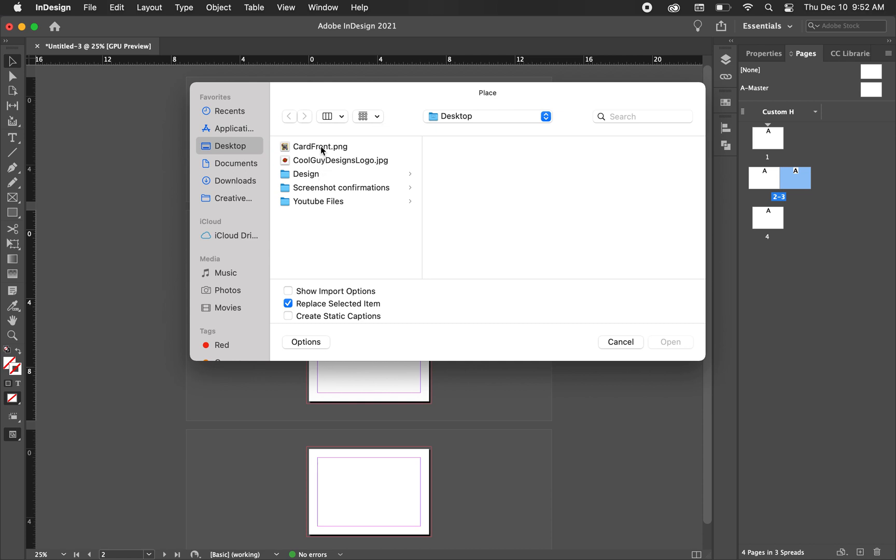
left_click(322, 150)
left_click(671, 341)
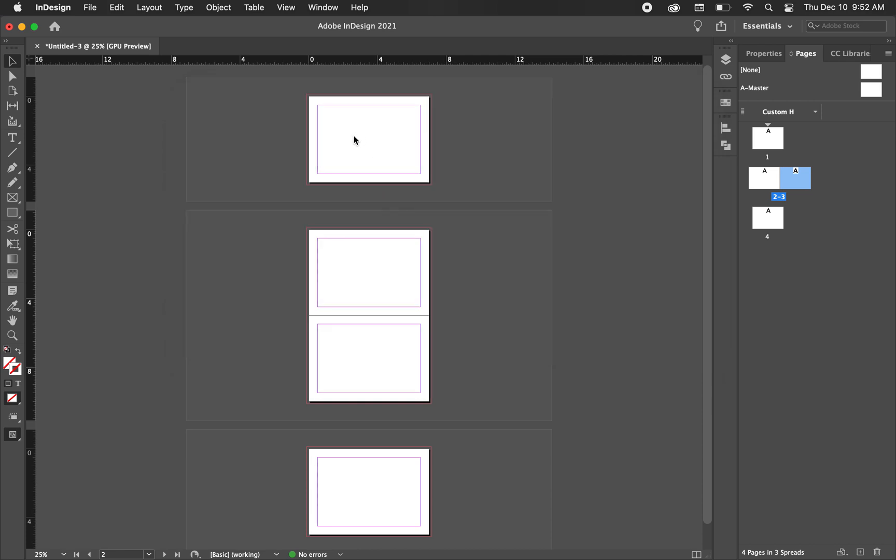
left_click(340, 128)
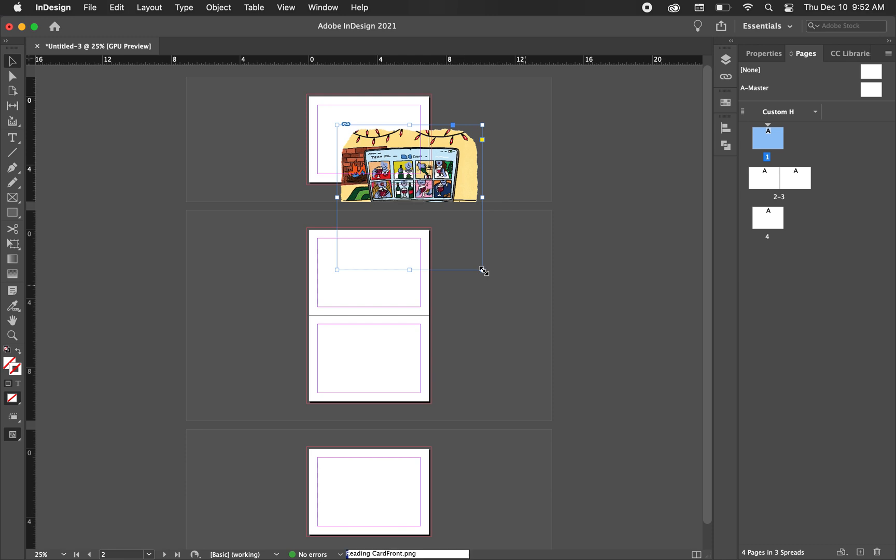
Size the front artwork to about 3 in and move it inside page 1's margins
left_click_drag(482, 269, 420, 204)
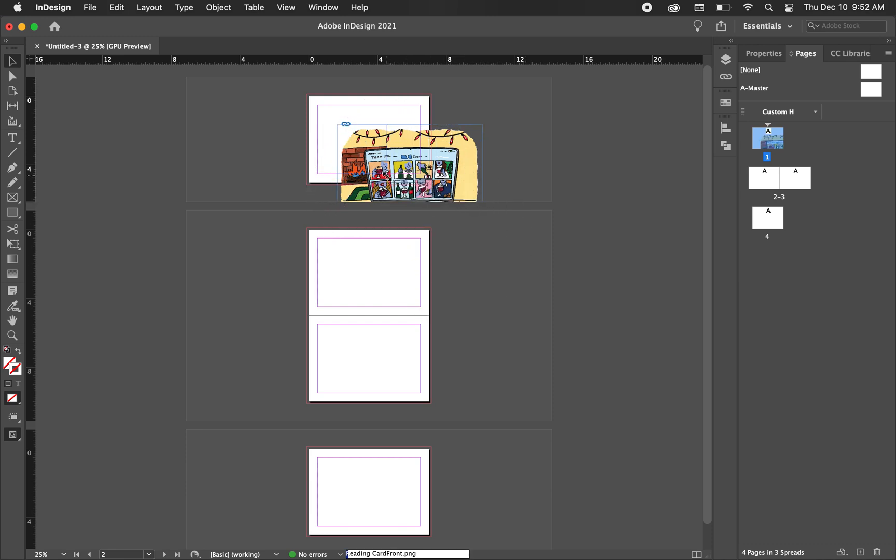
left_click_drag(364, 154, 388, 135)
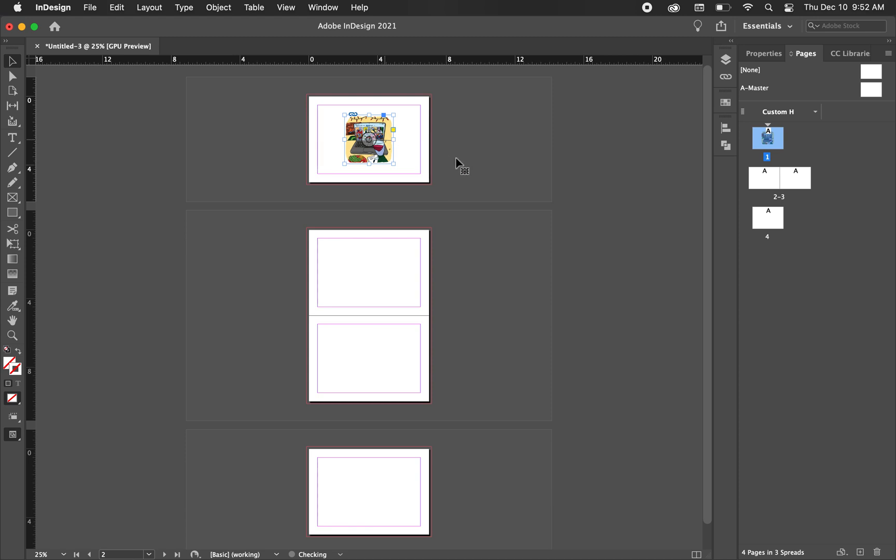
left_click(91, 8)
mouse_move(120, 251)
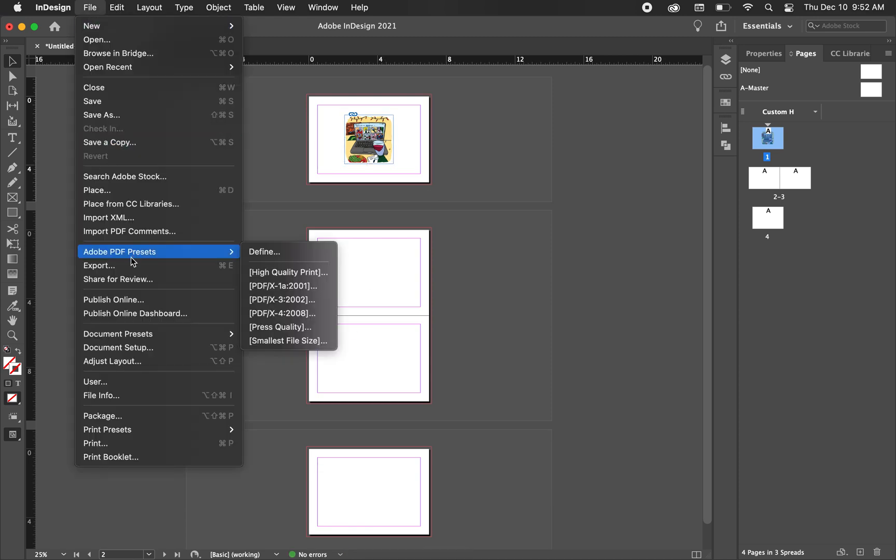
left_click(129, 191)
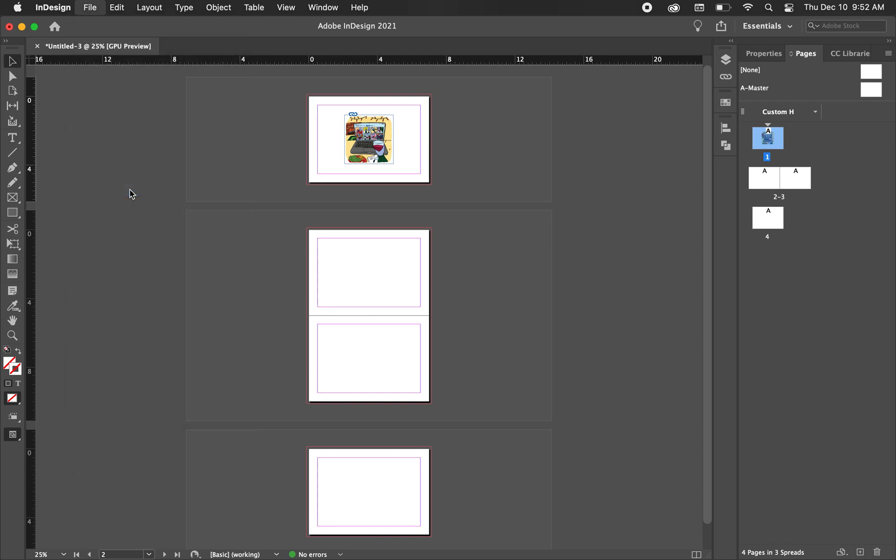
Place CoolGuyDesignsLogo.jpg and drag its oversized frame down over page 4
left_click(352, 160)
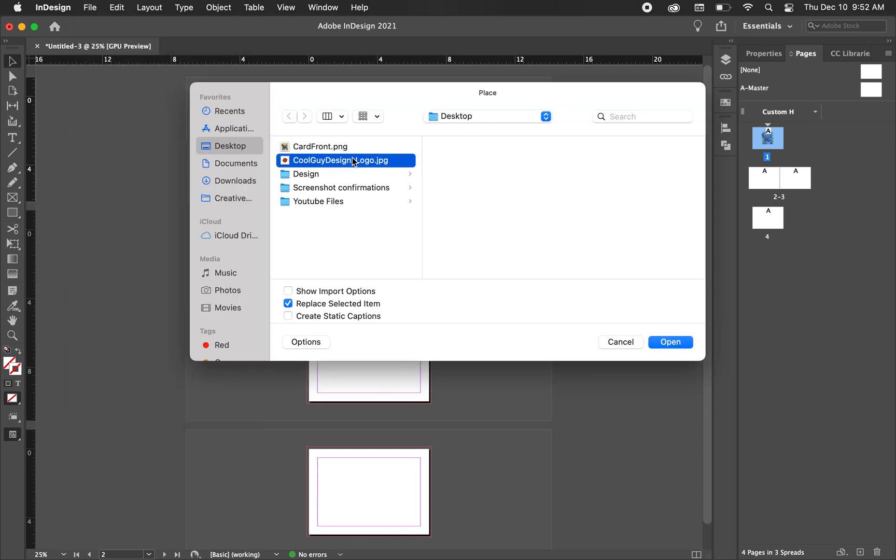
left_click(670, 342)
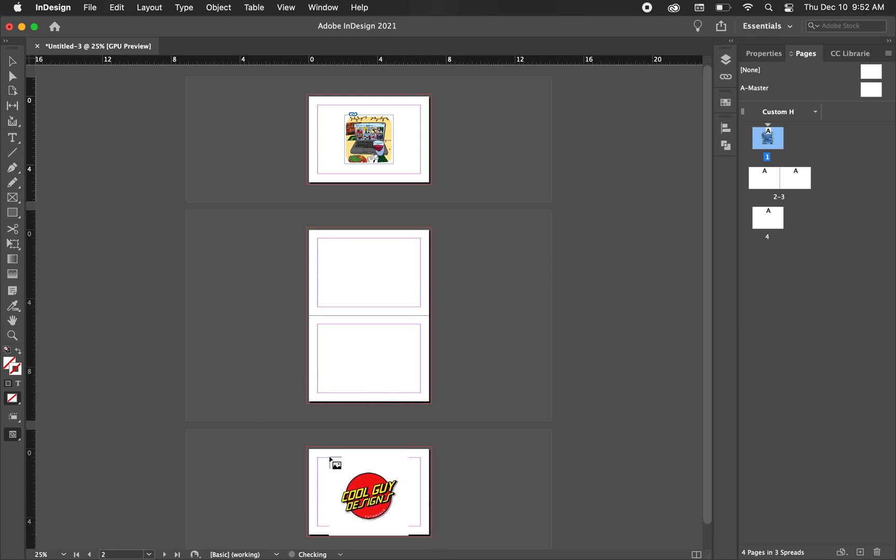
left_click_drag(331, 460, 506, 483)
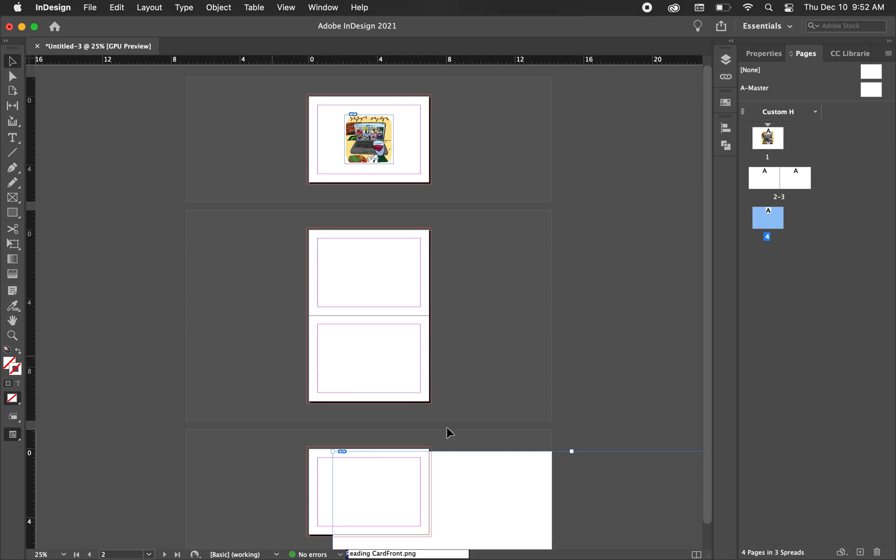
mouse_move(522, 462)
left_mouse_down()
mouse_move(300, 362)
mouse_move(364, 383)
mouse_move(409, 492)
mouse_move(407, 522)
left_mouse_up()
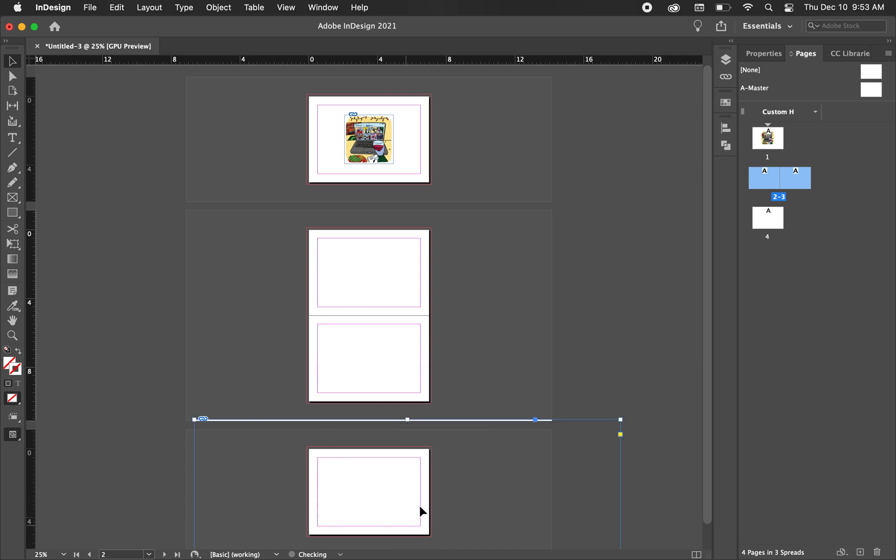
mouse_move(458, 424)
left_mouse_down()
mouse_move(445, 476)
mouse_move(403, 501)
left_mouse_up()
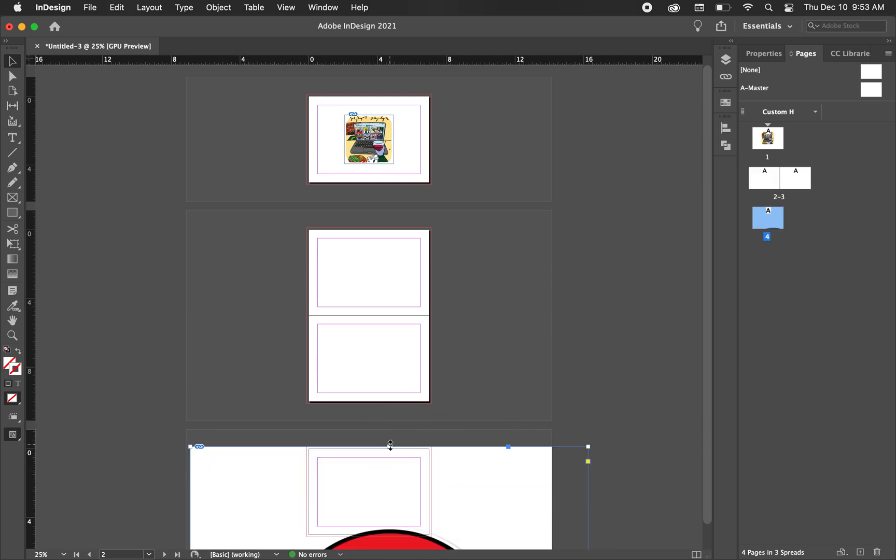
Resize and shrink the logo frame so the logo sits small near page 4's lower centre
left_click_drag(391, 499, 392, 522)
mouse_move(451, 533)
left_mouse_down()
mouse_move(383, 440)
mouse_move(383, 519)
left_mouse_up()
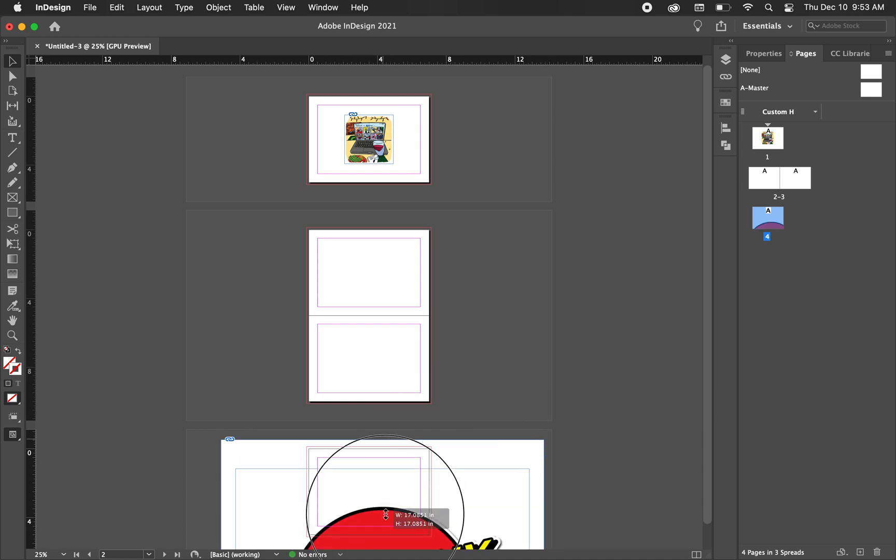
left_click_drag(443, 536, 391, 443)
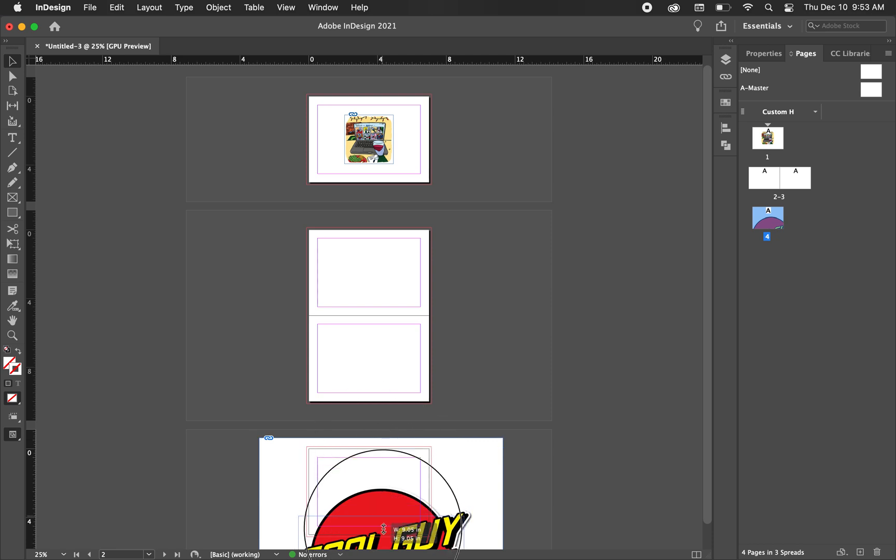
mouse_move(381, 438)
left_mouse_down()
mouse_move(396, 536)
mouse_move(379, 531)
mouse_move(392, 538)
mouse_move(397, 464)
left_mouse_up()
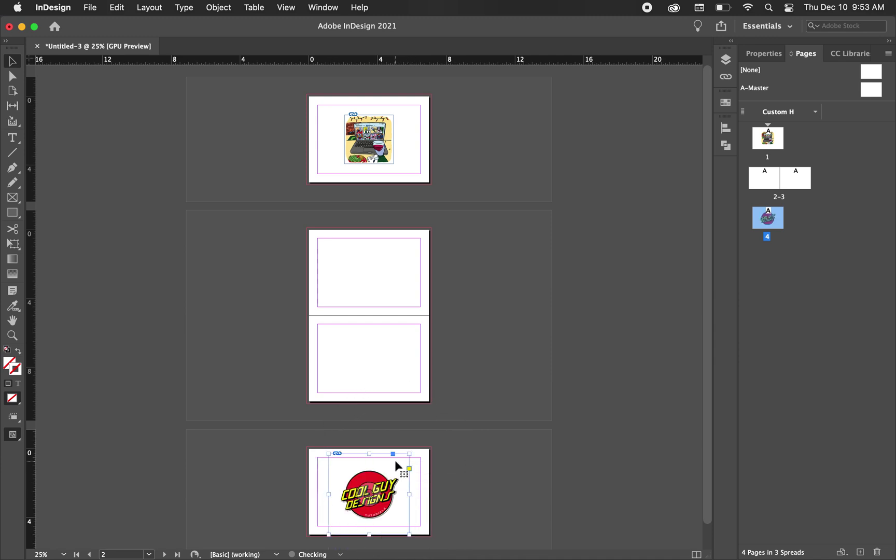
left_click(369, 448)
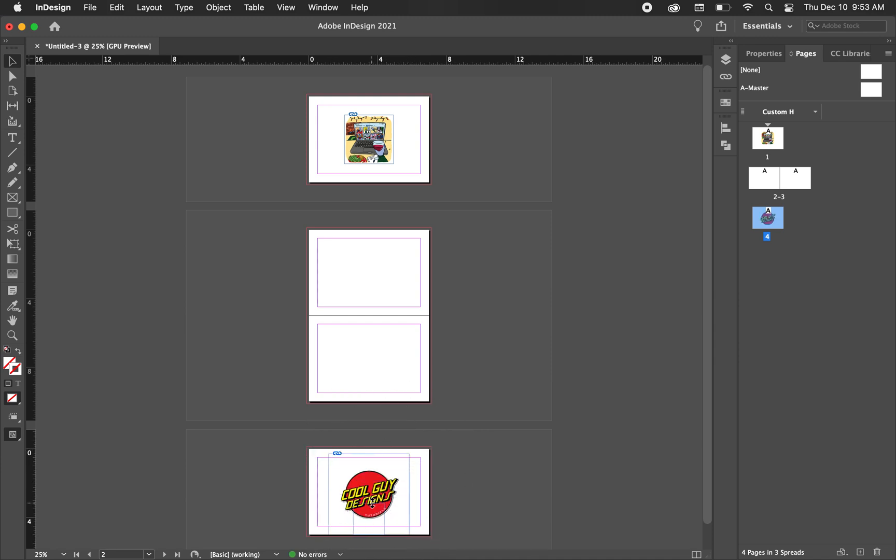
left_click(372, 505)
key("z")
left_click(394, 526)
left_click(418, 409)
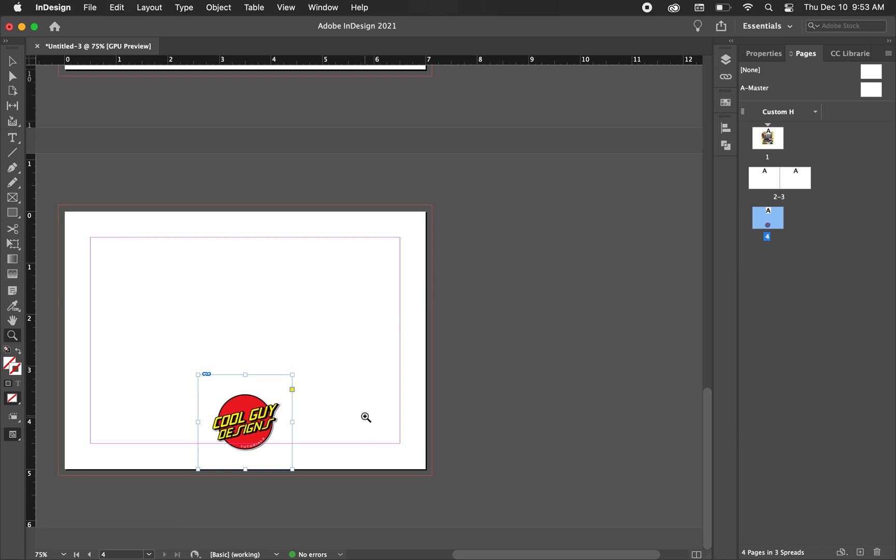
left_click(365, 417)
key("v")
left_click_drag(247, 393, 245, 376)
key("Down")
key("Down")
key("Down")
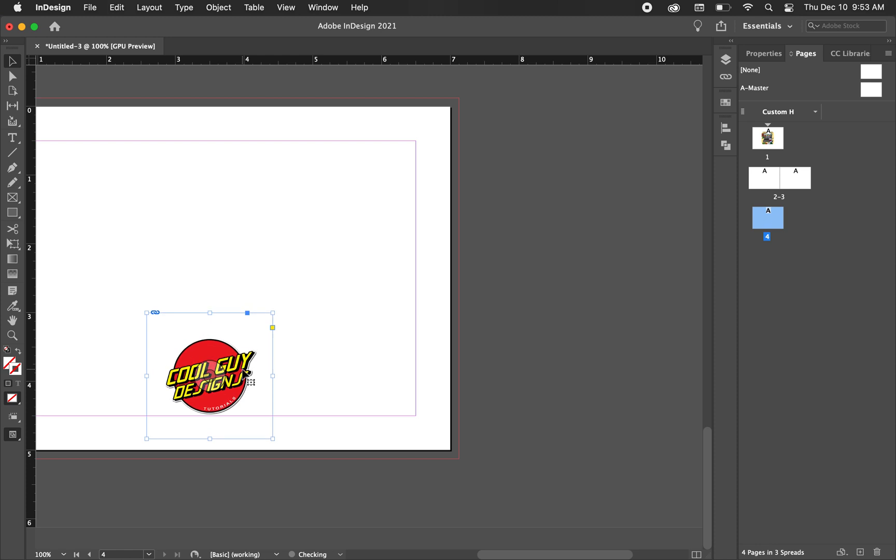
left_click(528, 371)
key("w")
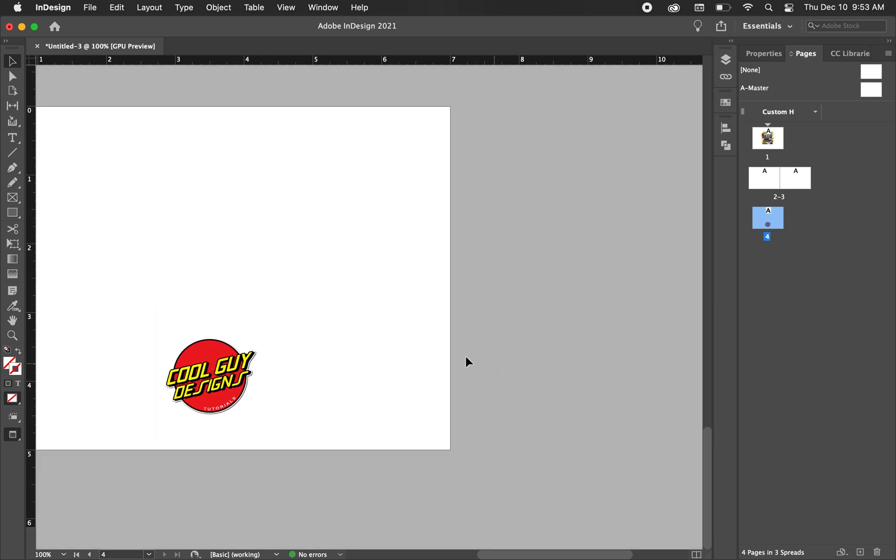
key("w")
key("ctrl+minus")
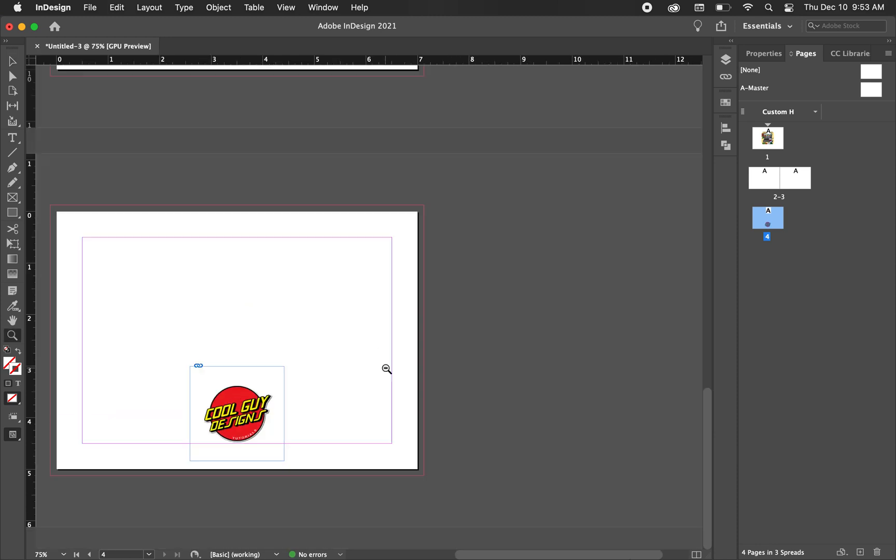
key("ctrl+minus")
key("ctrl+minus")
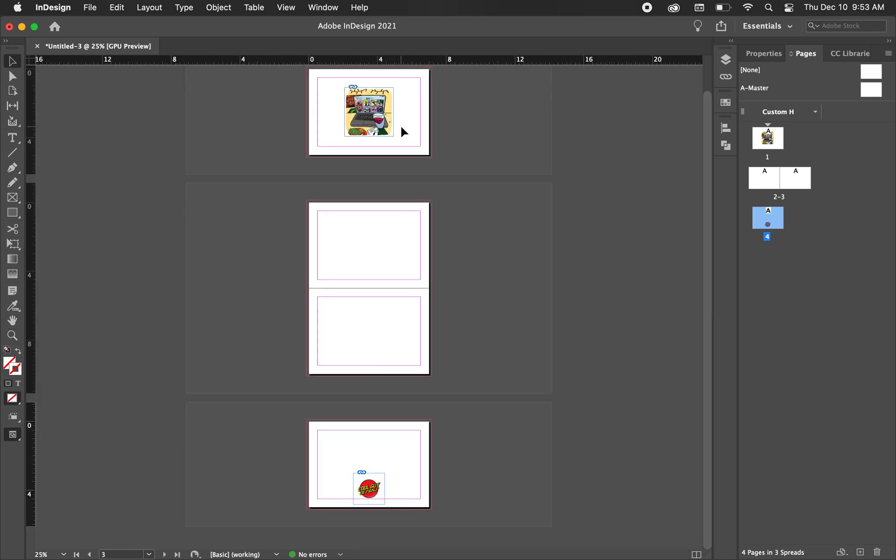
left_click(391, 139)
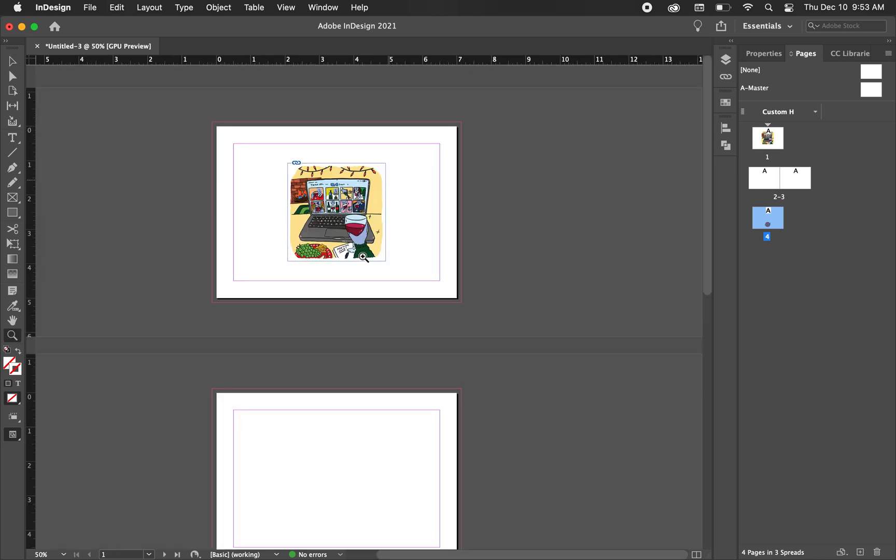
left_click(390, 176)
key("v")
key("z")
left_click(354, 279)
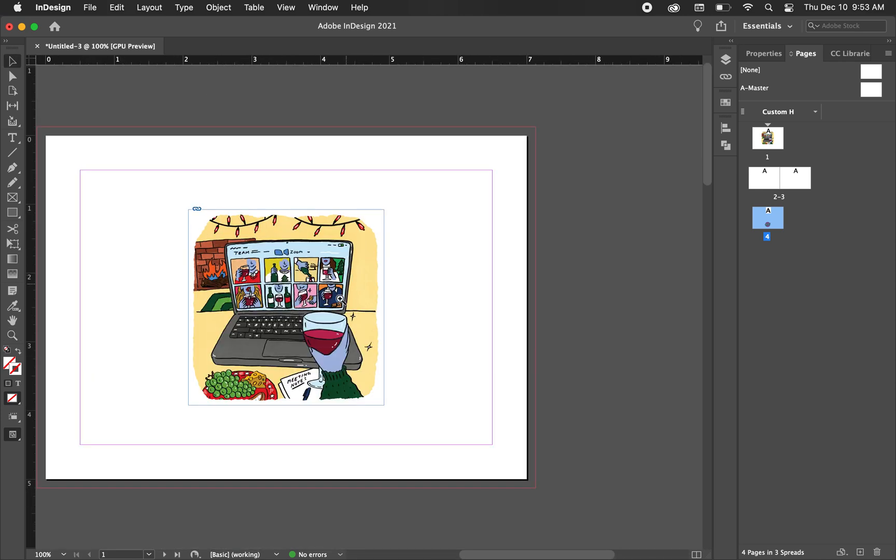
left_click(341, 300, "alt")
left_click(338, 306, "alt")
key("v")
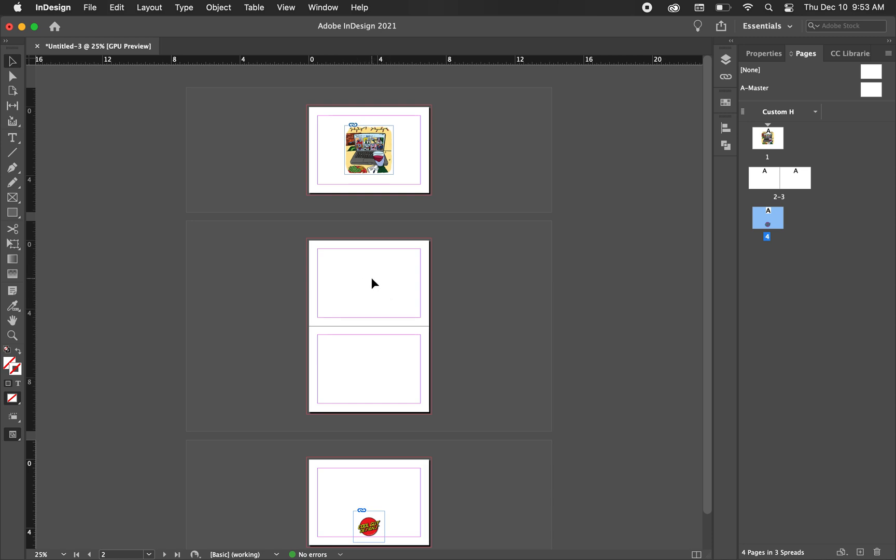
Zoom in on page 1 and select the laptop illustration with the Selection tool
key("z")
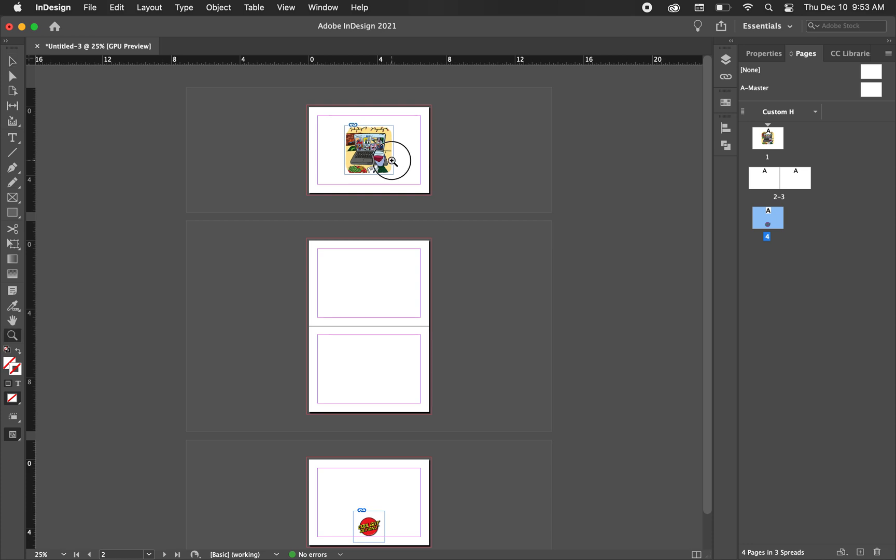
left_click(398, 152)
left_click(356, 249)
left_click(365, 254)
key("v")
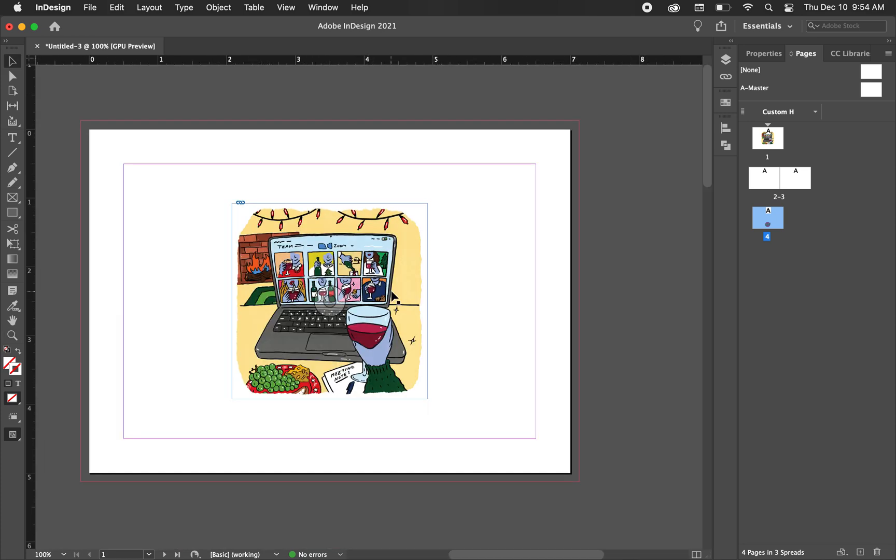
left_click(388, 309)
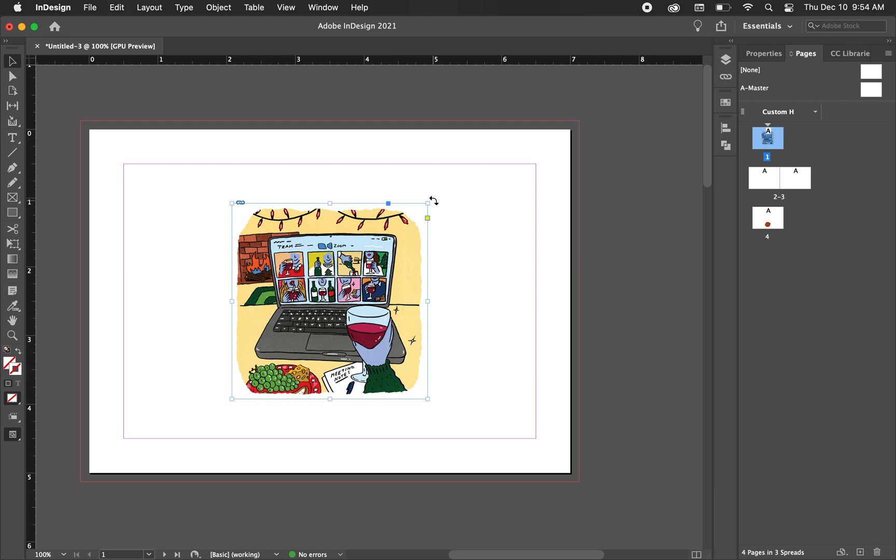
Rotate the illustration 180° so it sits upside down, then deselect it
left_click_drag(434, 202, 275, 406)
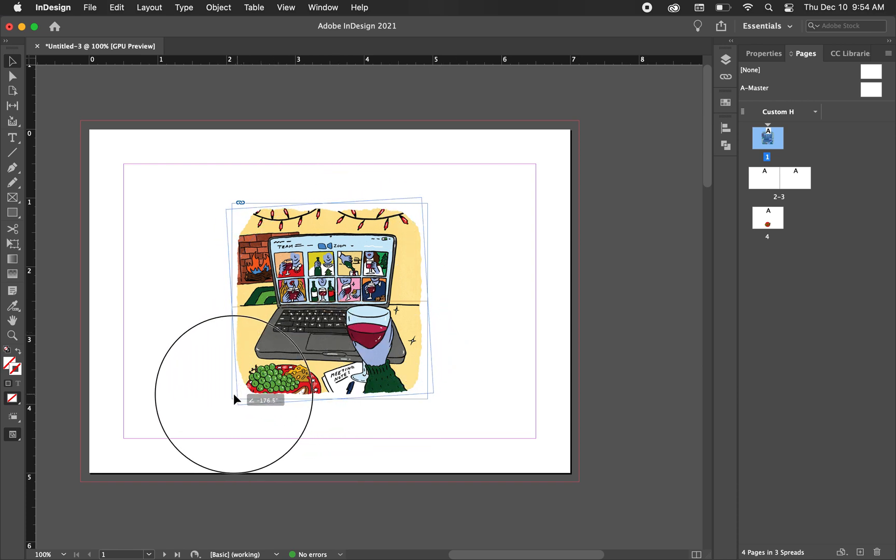
left_click_drag(275, 407, 228, 399)
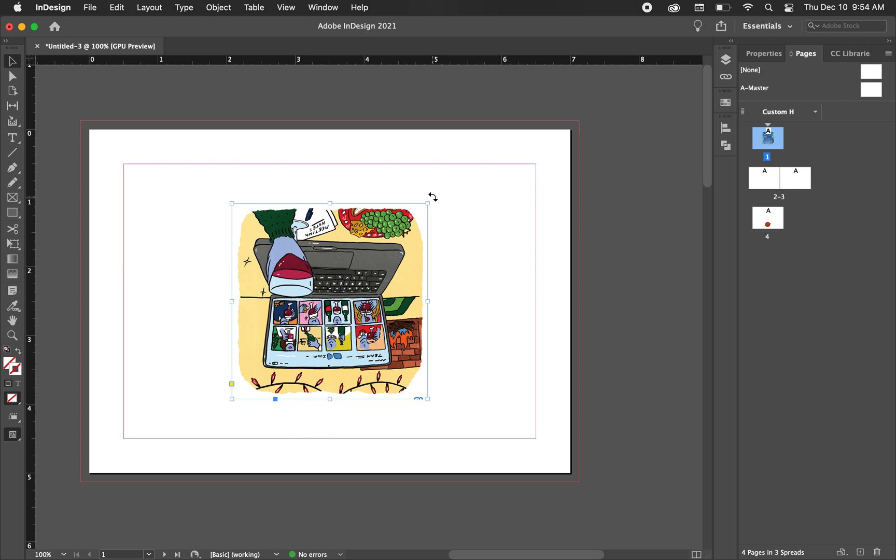
left_click_drag(432, 197, 447, 238)
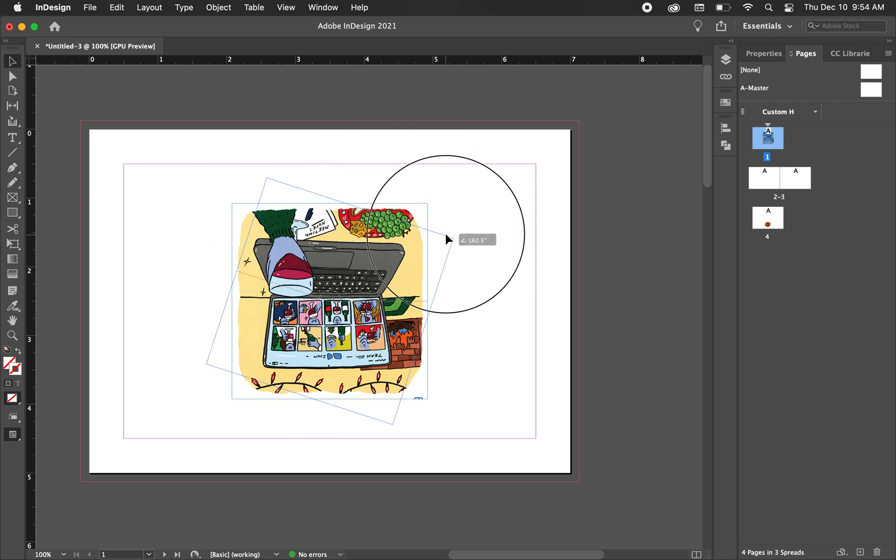
left_click_drag(447, 239, 423, 207)
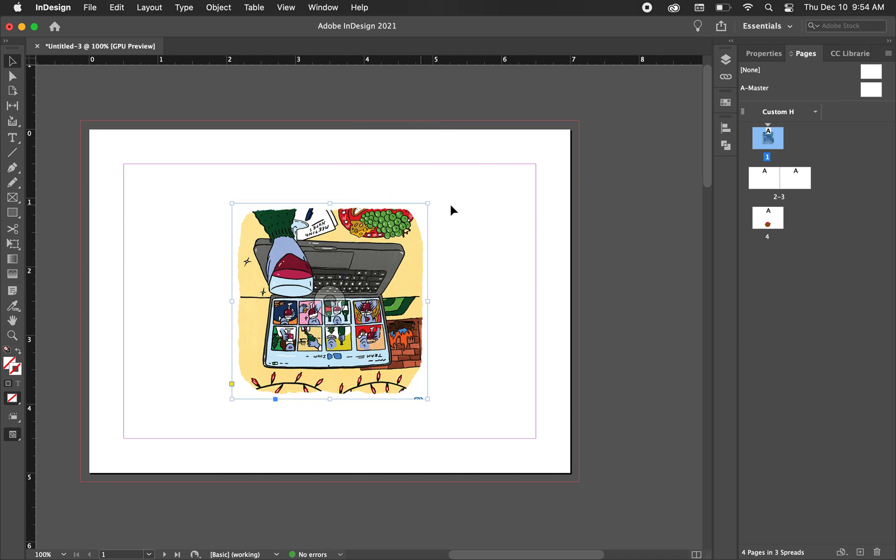
left_click(472, 223)
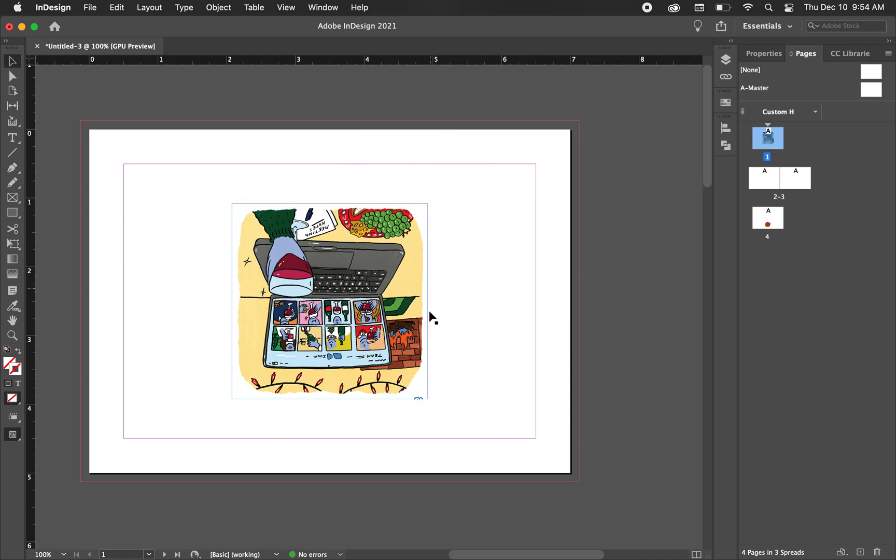
scroll(432, 319, "down", 1)
scroll(432, 319, "down", 1)
scroll(394, 343, "down", 1)
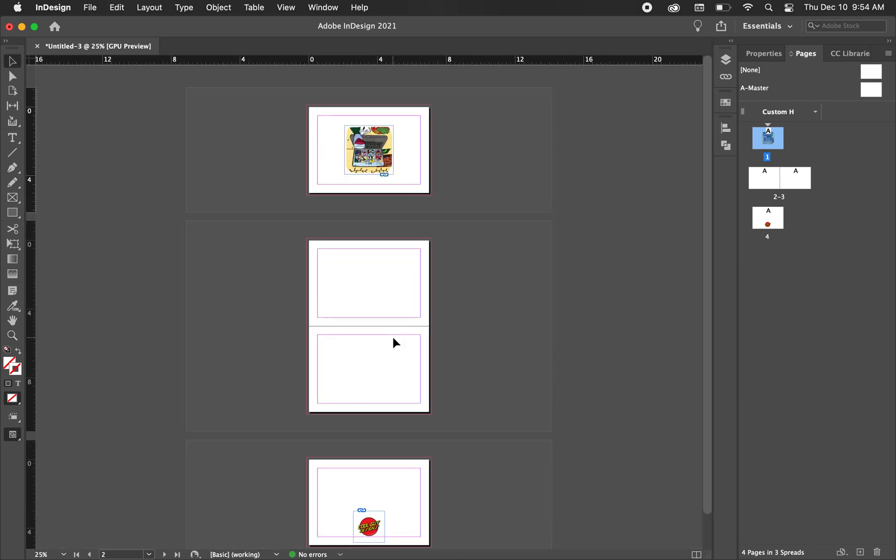
scroll(393, 360, "down", 1)
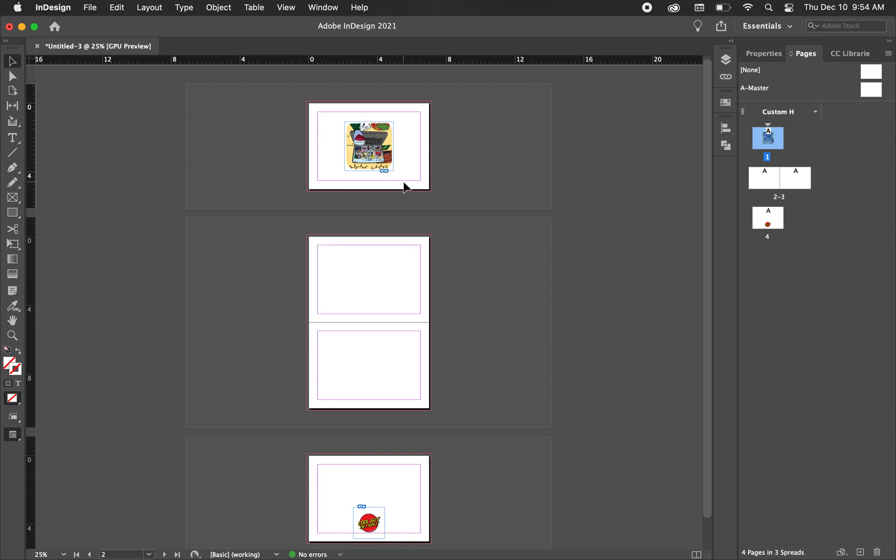
scroll(405, 187, "down", 2)
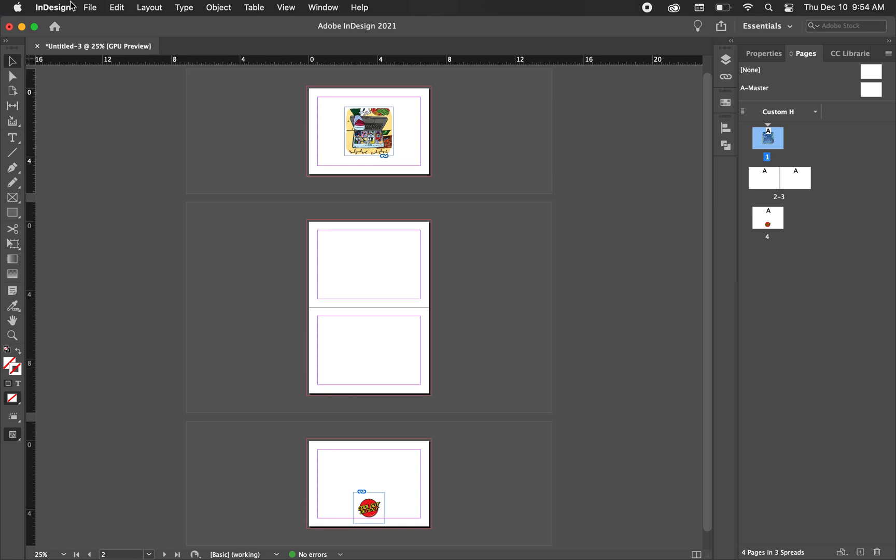
Export via File > Export as Adobe PDF (Print), saving to the Desktop
left_click(93, 10)
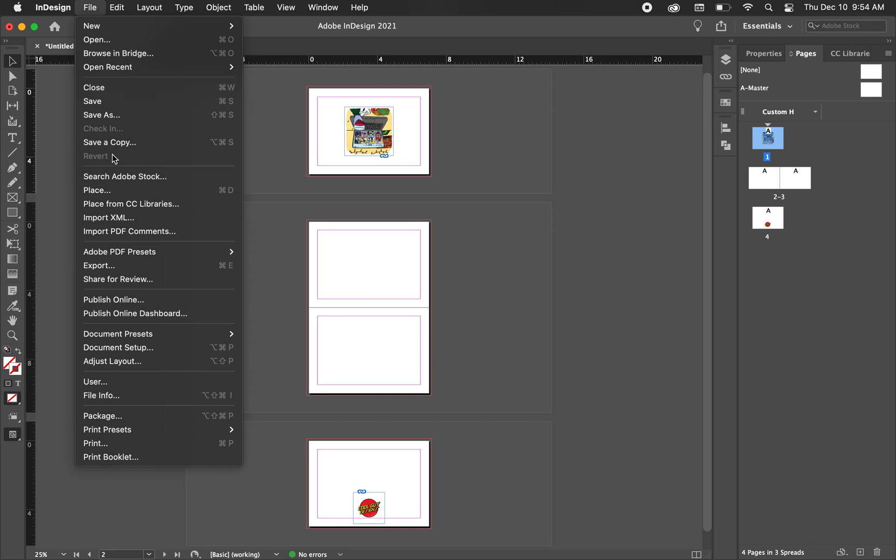
left_click(109, 269)
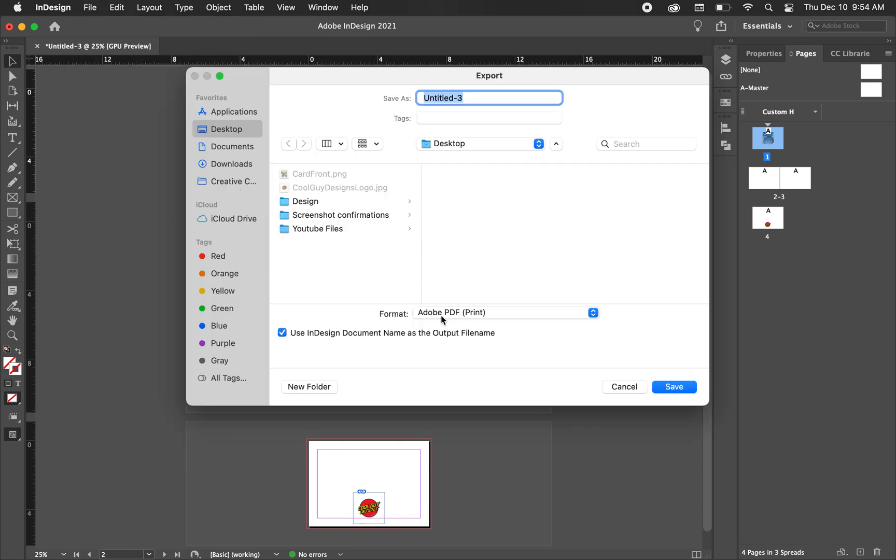
left_click(524, 315)
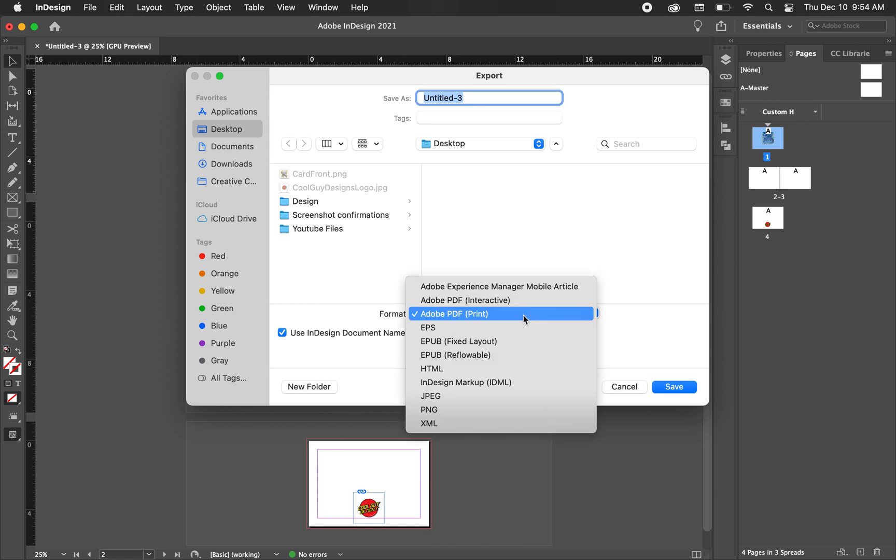
left_click(444, 314)
left_click(666, 387)
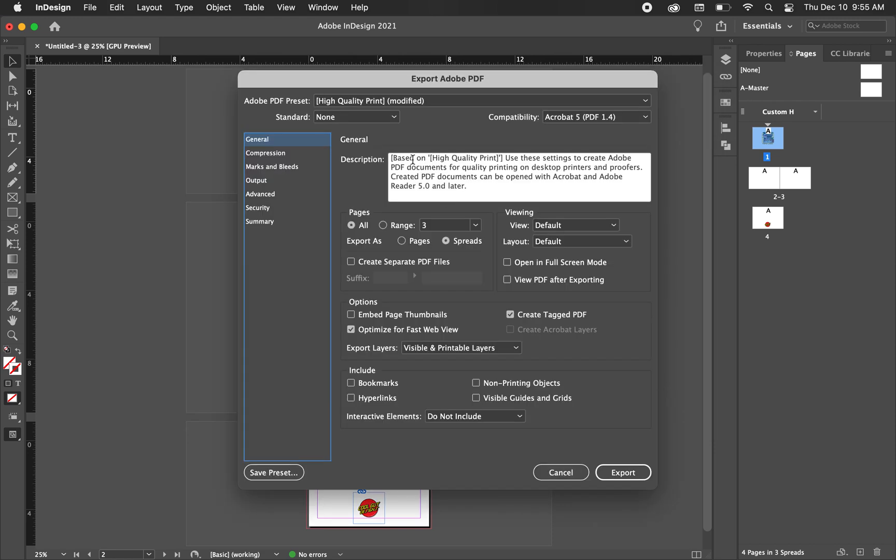
Enable crop and bleed marks, export Untitled-3.pdf, and reveal it on the desktop
left_click(265, 167)
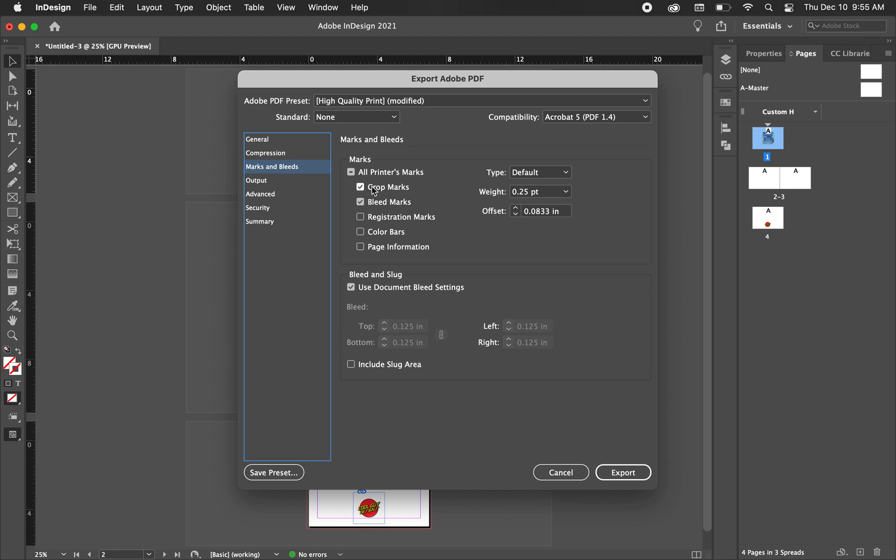
left_click(620, 472)
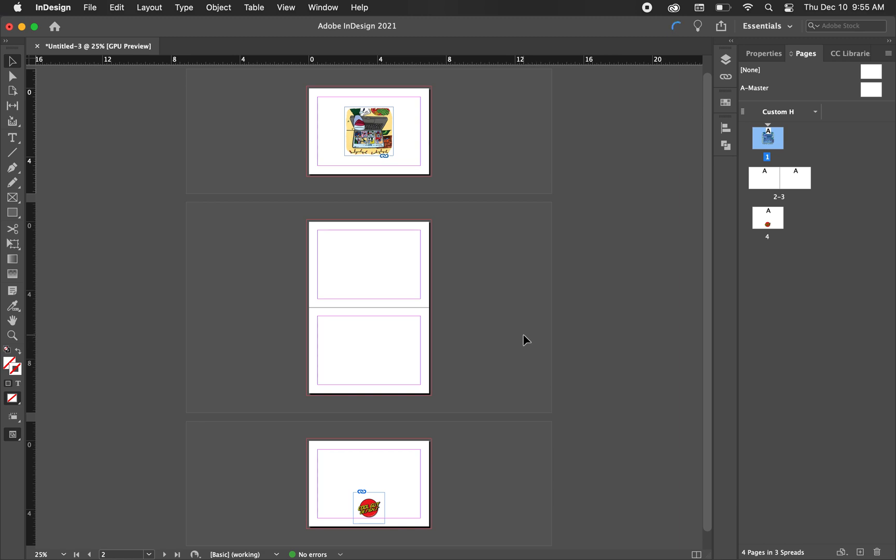
key("F11")
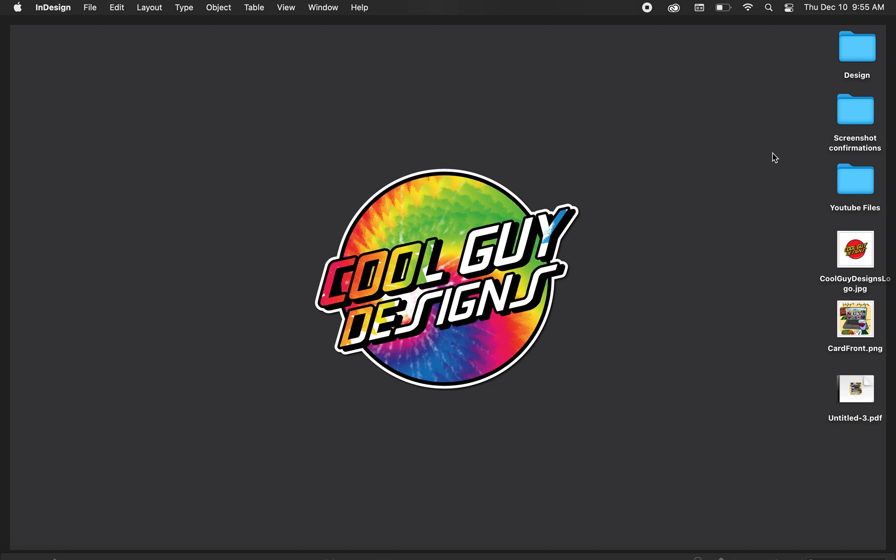
Open the exported Untitled-3.pdf from the desktop in Acrobat Pro DC
left_click(856, 387)
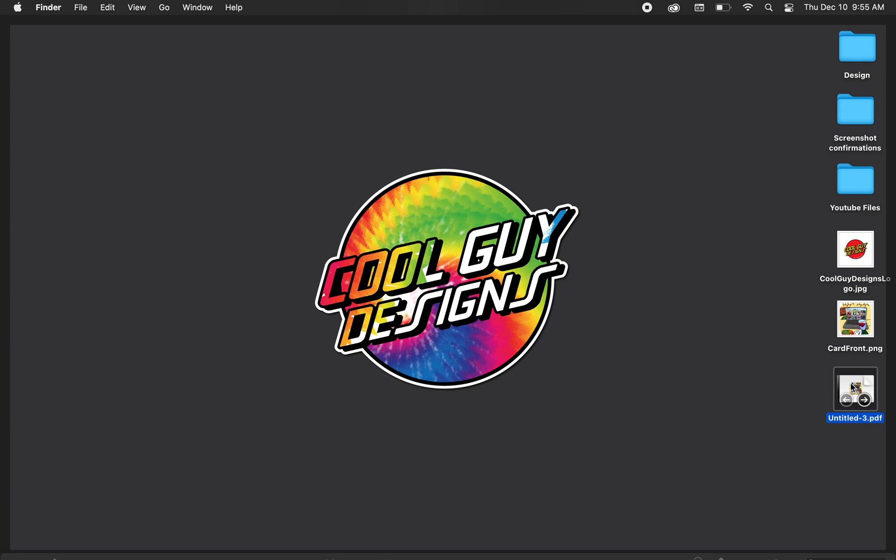
left_click(851, 383)
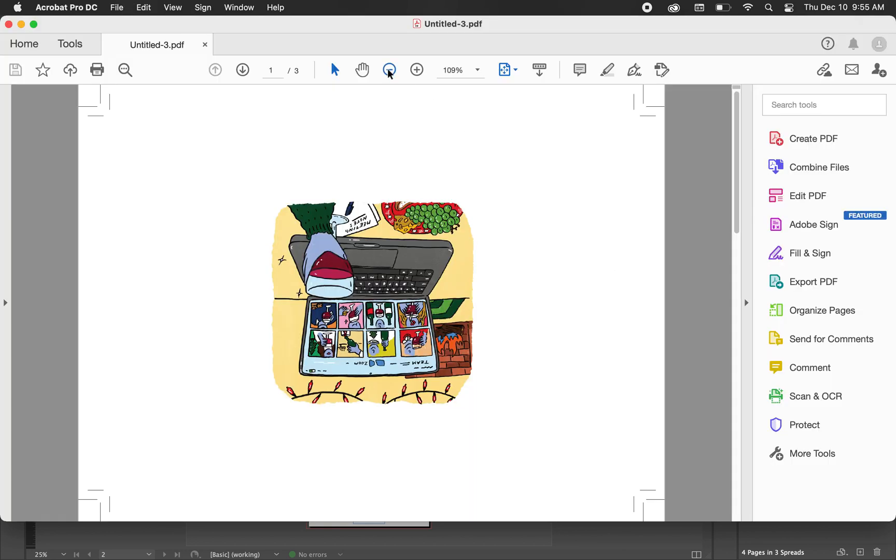
left_click(389, 70)
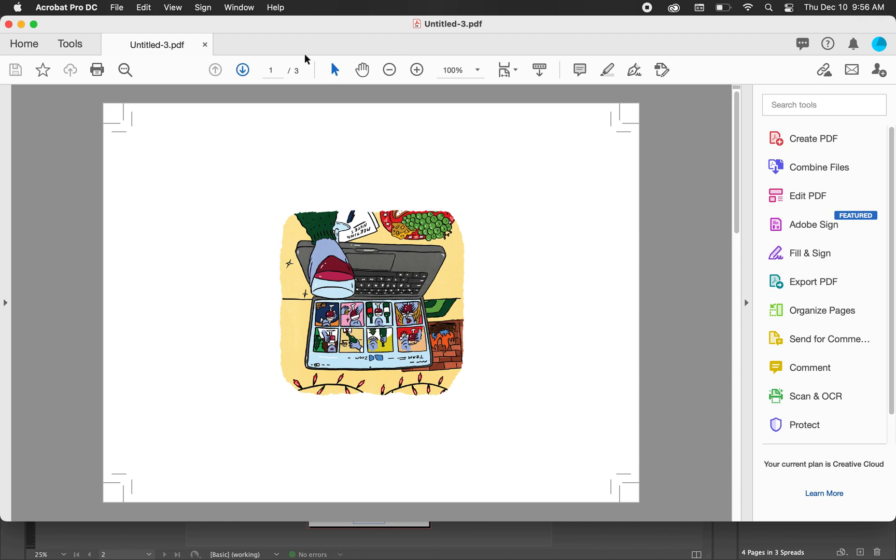
left_click(389, 69)
left_click(389, 69)
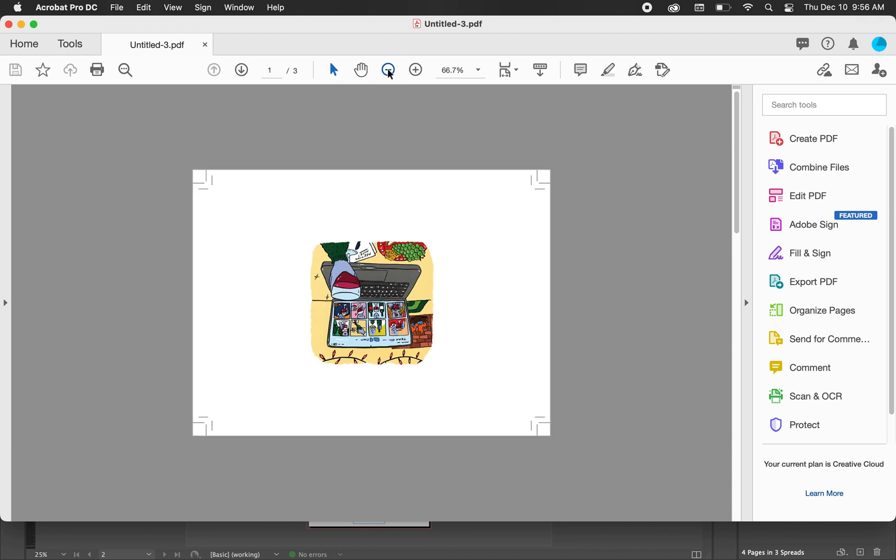
left_click(389, 69)
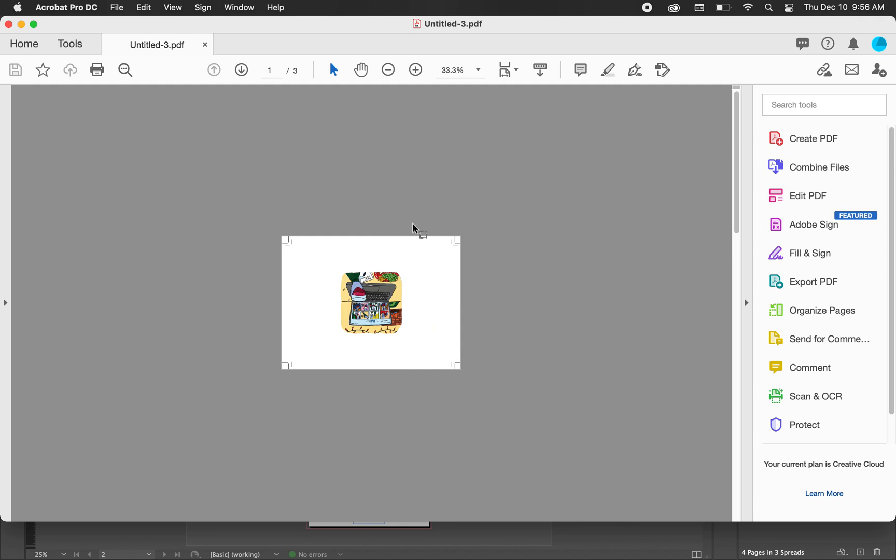
left_click(242, 70)
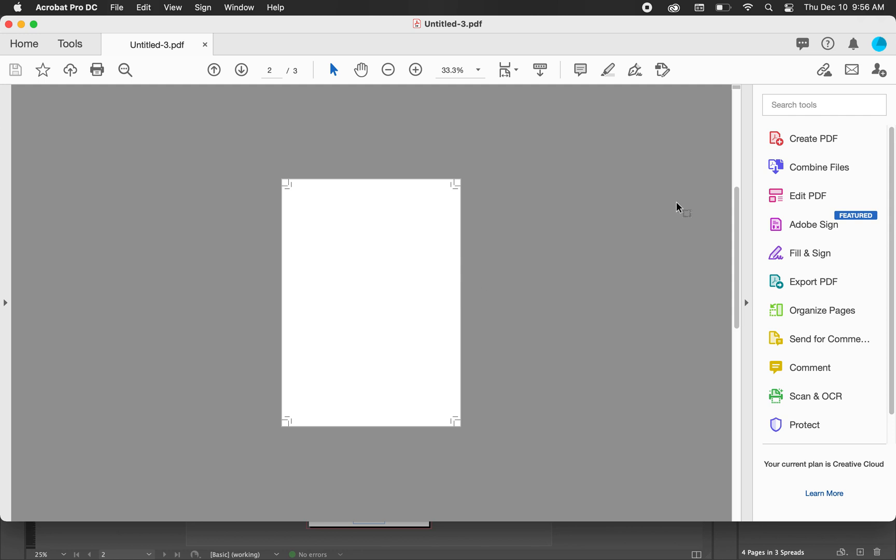
left_click_drag(737, 202, 731, 307)
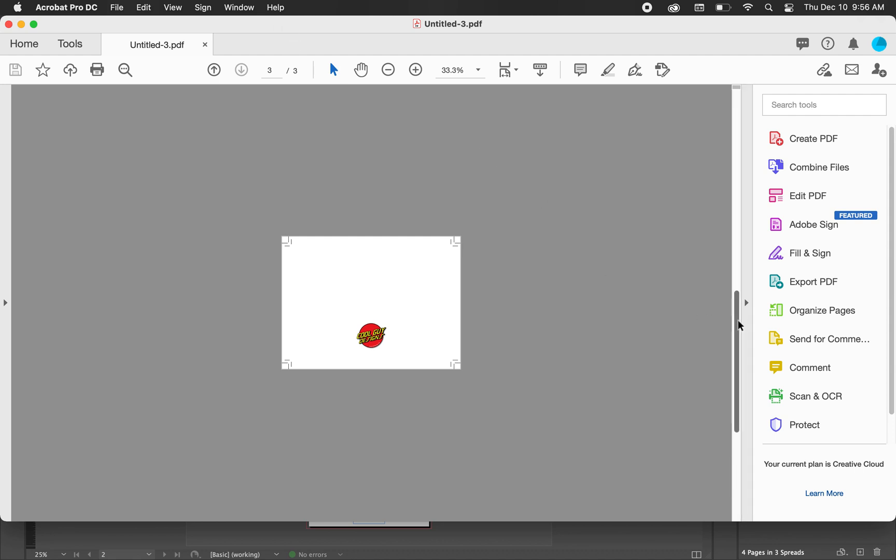
left_click_drag(738, 320, 736, 233)
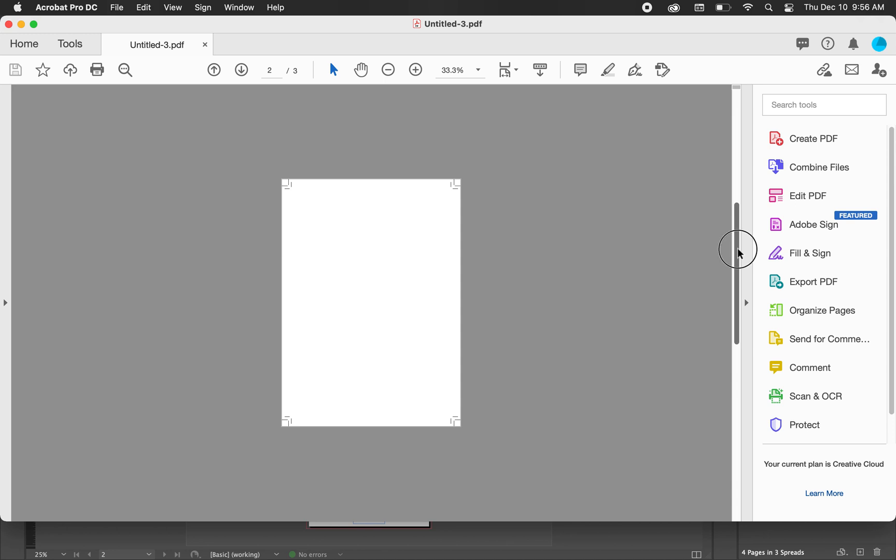
left_click_drag(737, 247, 734, 152)
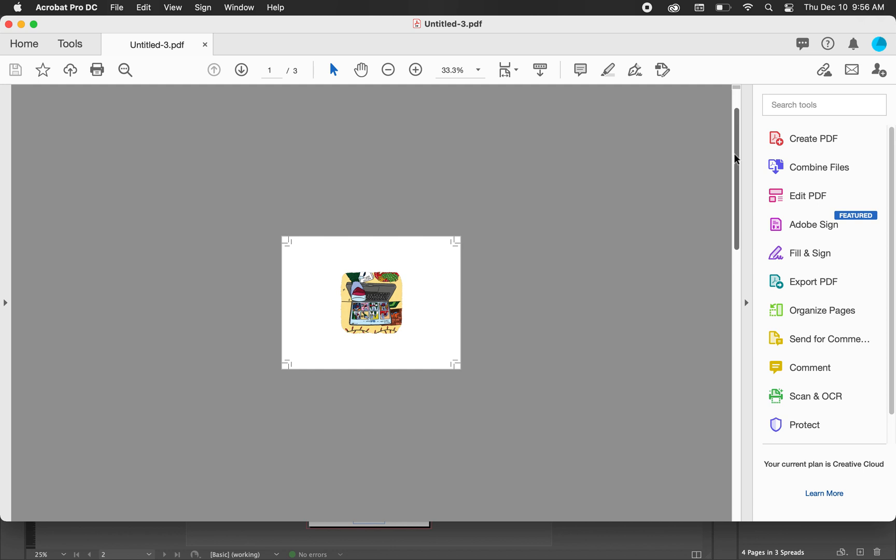